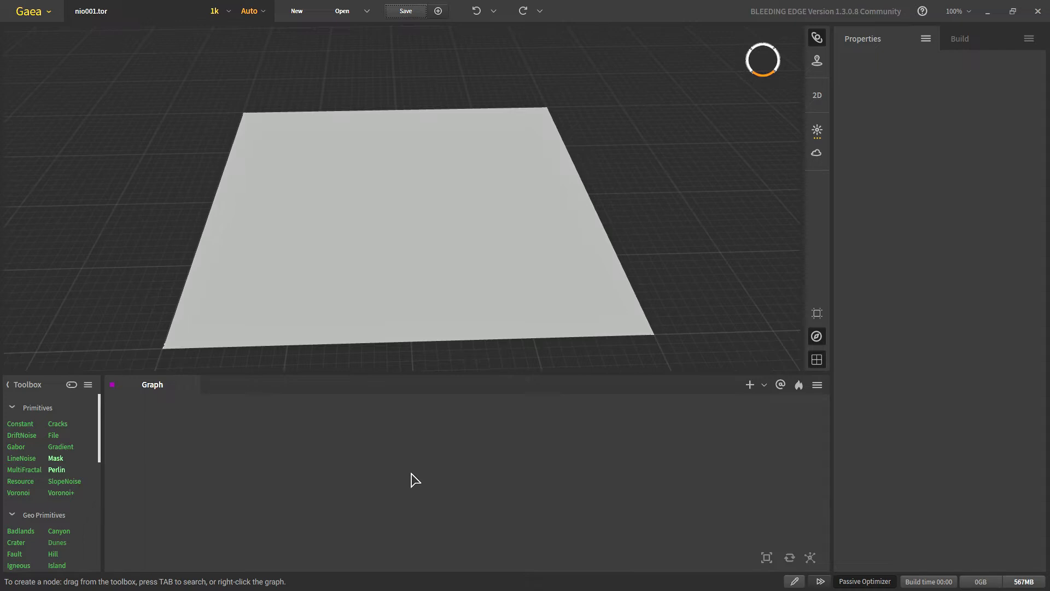
Step: Add a Mountain node to the empty graph and enable its Lv modifier
scroll(35, 495, "down", 1)
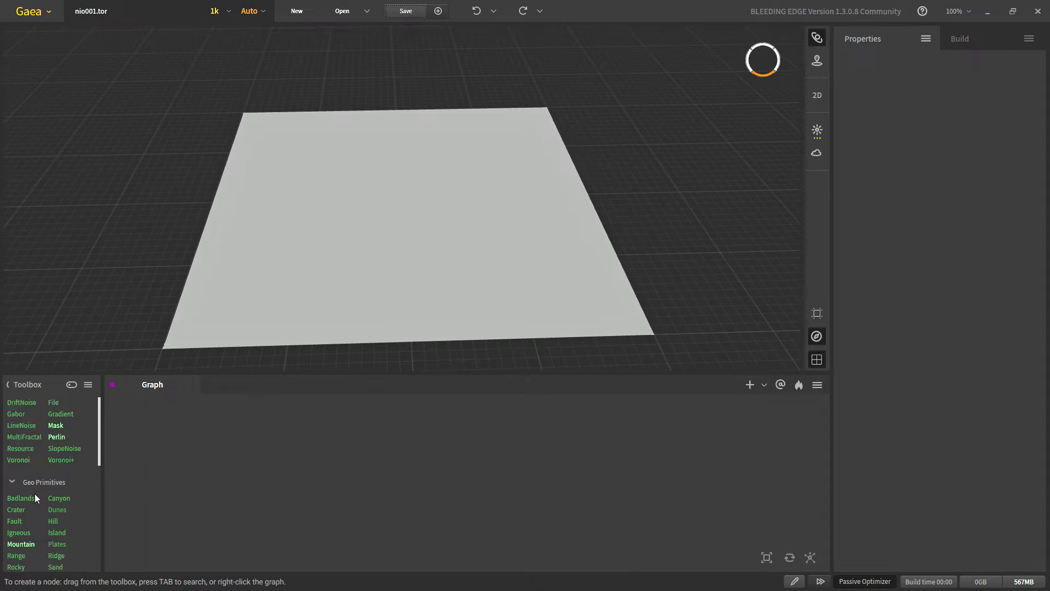
left_click_drag(21, 546, 313, 483)
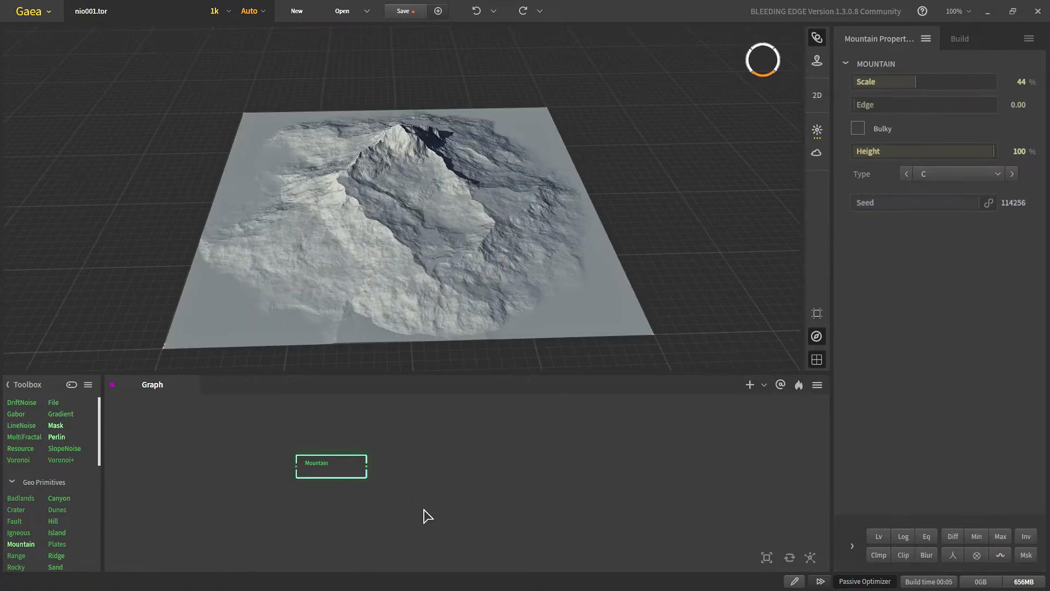
left_click(883, 537)
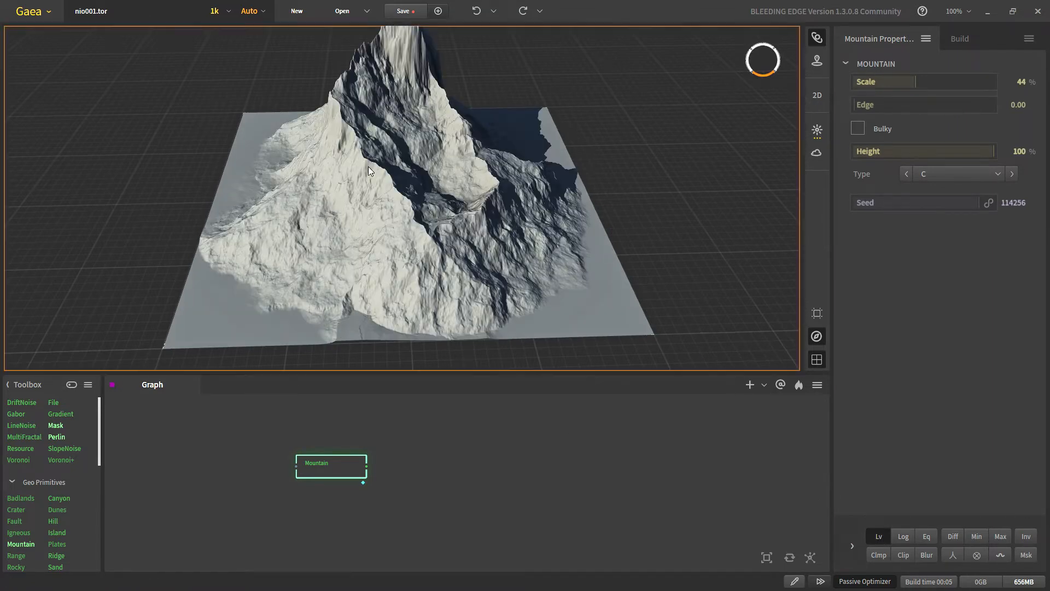
Step: Enable the Clmp modifier on the Mountain node and set its Clamp Max to 500m
scroll(369, 166, "down", 4)
left_click(875, 556)
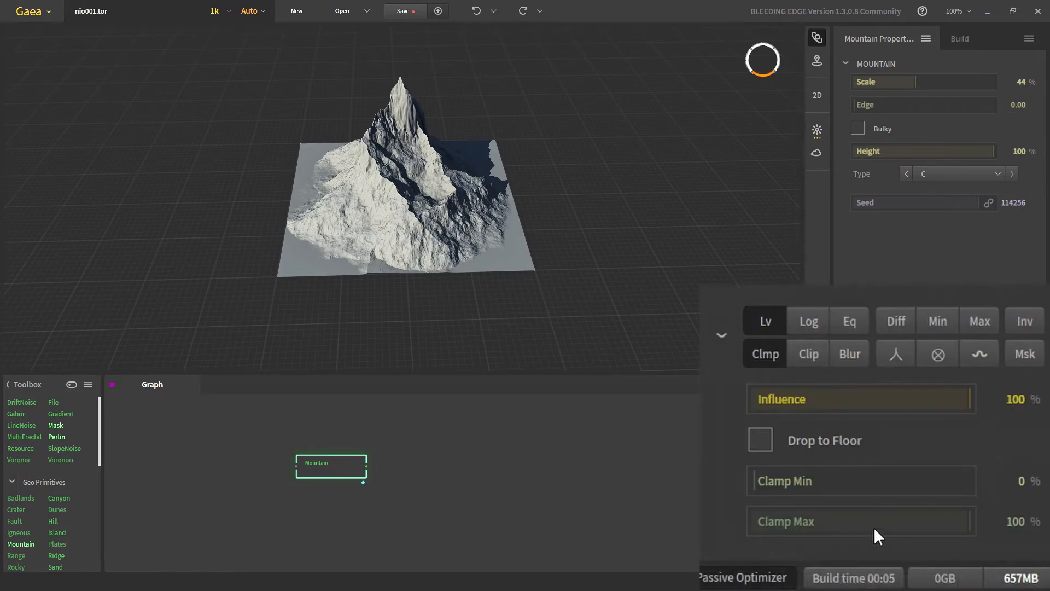
left_click(867, 522)
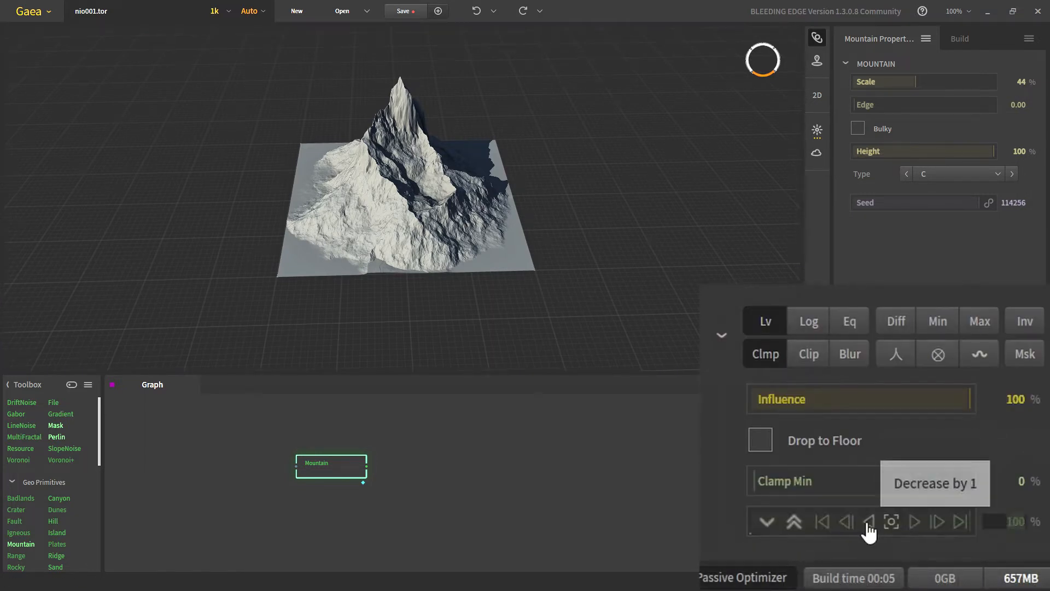
type("m")
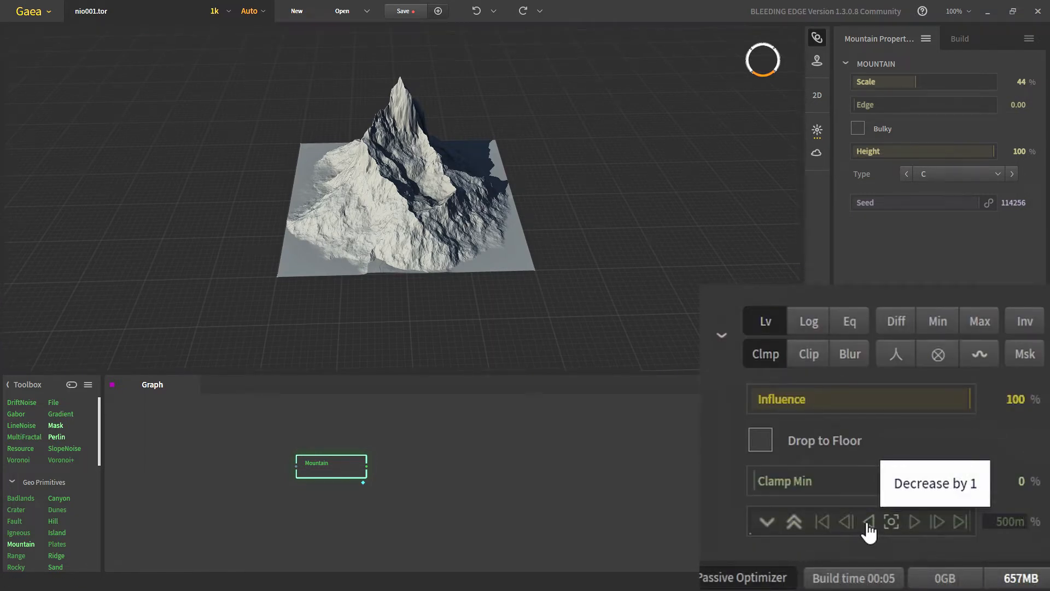
key("Return")
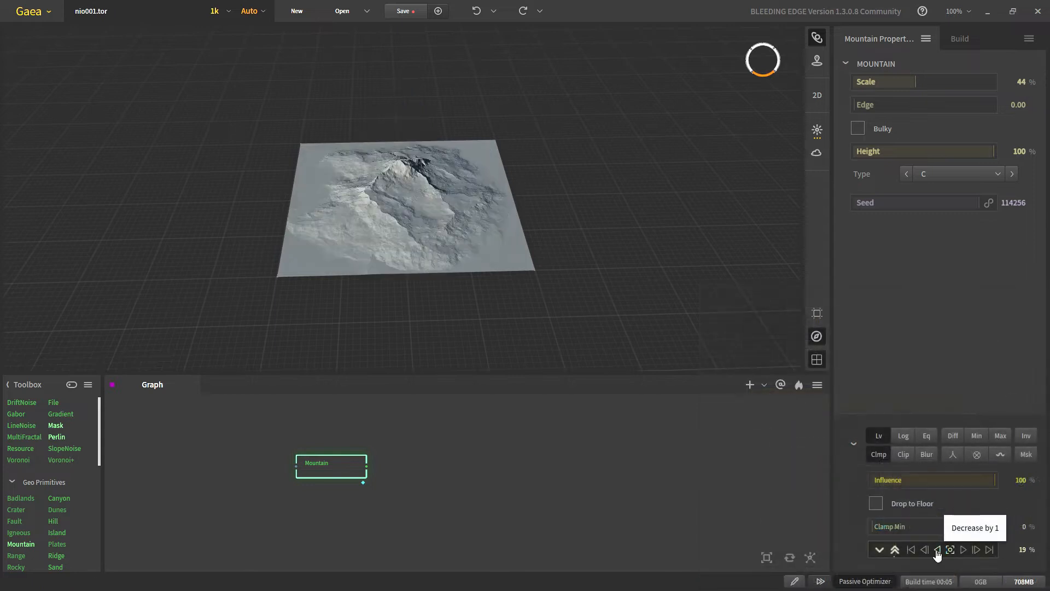
Step: Sample the terrain height at the mountain's peak and near the terrain's front corner
left_click(408, 161)
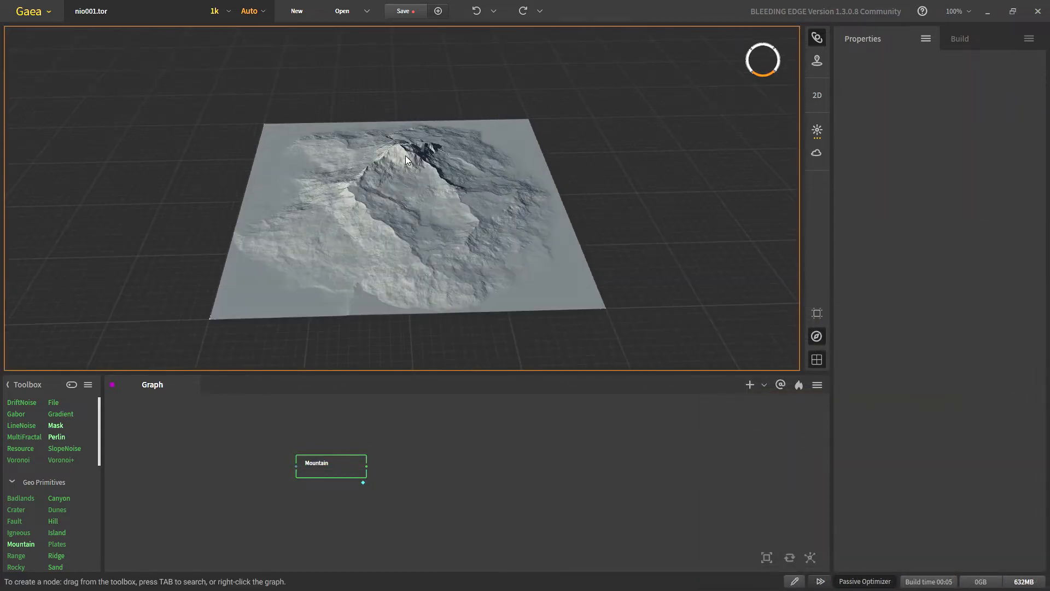
left_click(338, 465)
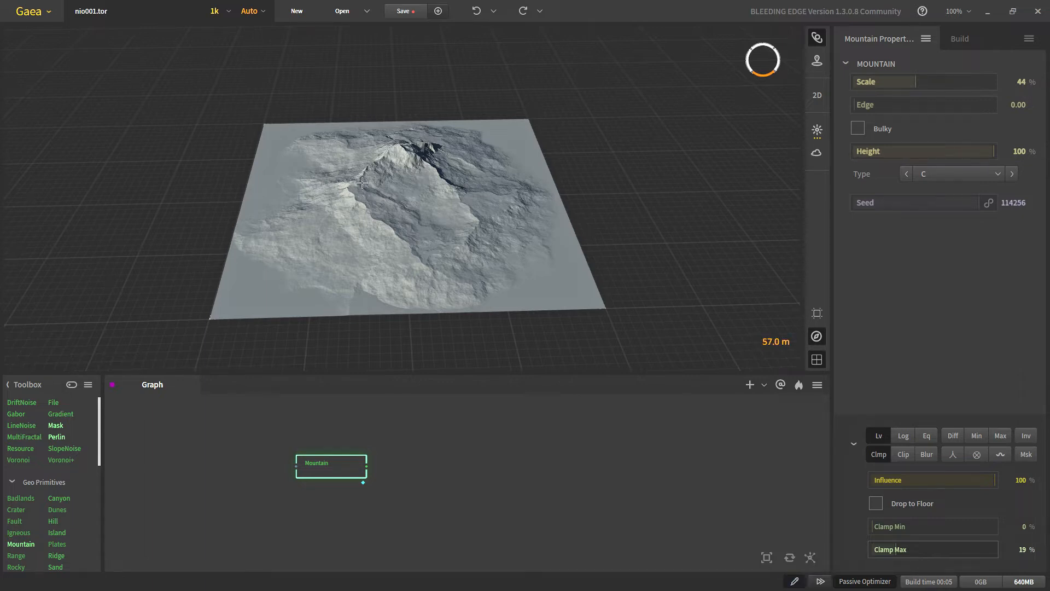
left_click(397, 164)
left_click(619, 300)
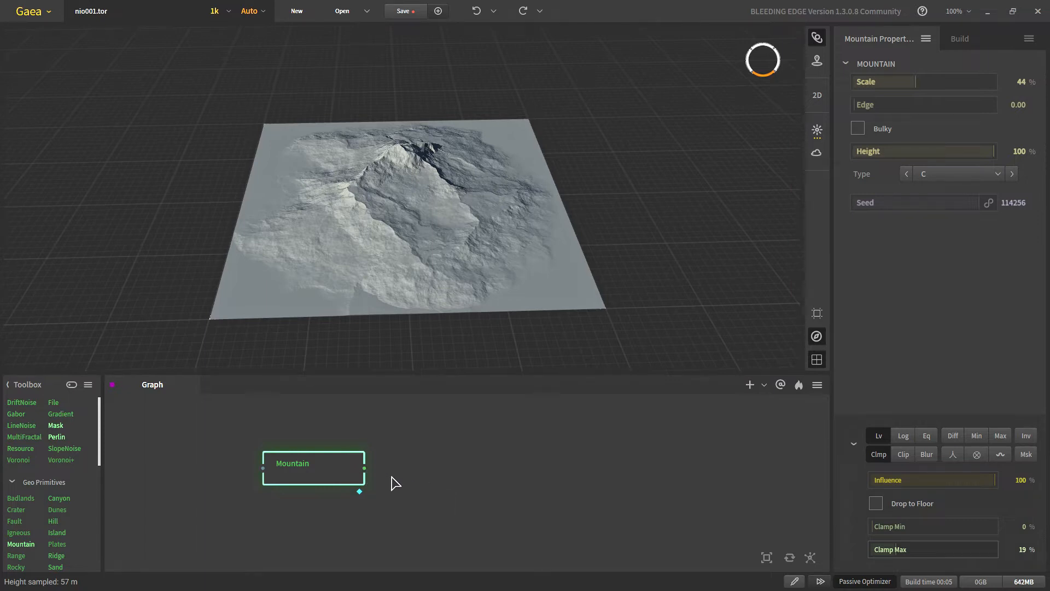
Step: Add a Constant node and merge it with the Mountain through a Combine node using Max and a Ratio of 100%
scroll(20, 427, "up", 2)
left_click_drag(20, 423, 340, 526)
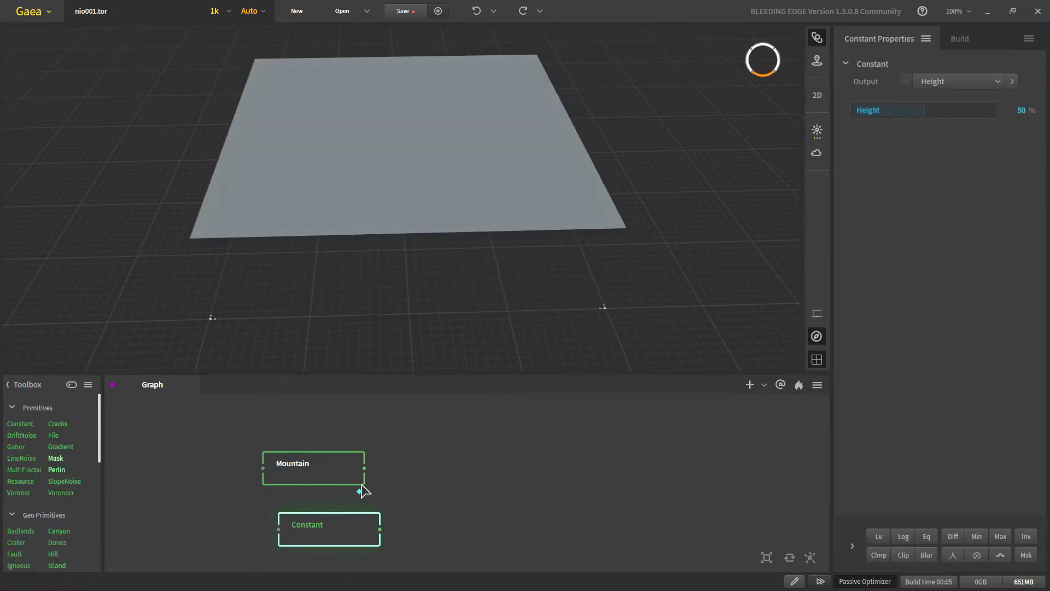
left_click_drag(364, 469, 380, 529)
left_click(941, 81)
left_click(938, 205)
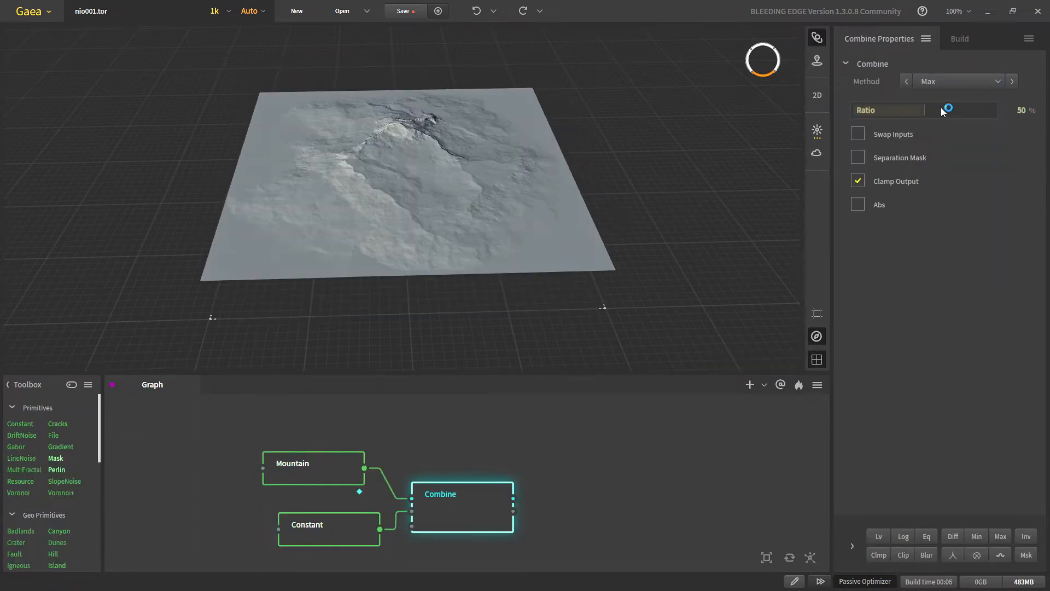
left_click(988, 111)
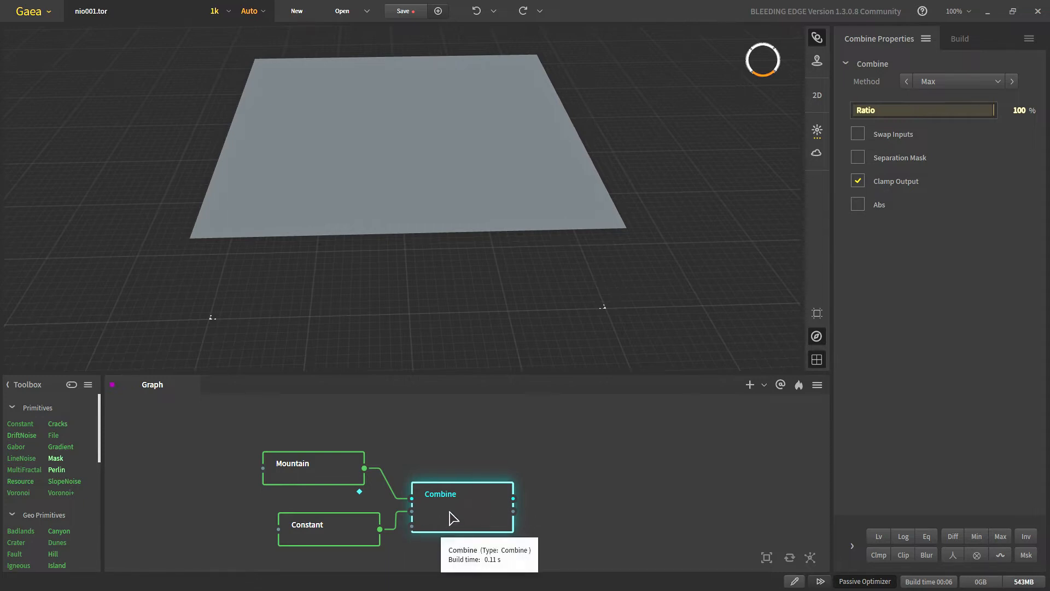
Step: Lock the preview on the Combine node and set the Constant's Height to 200m
key("f")
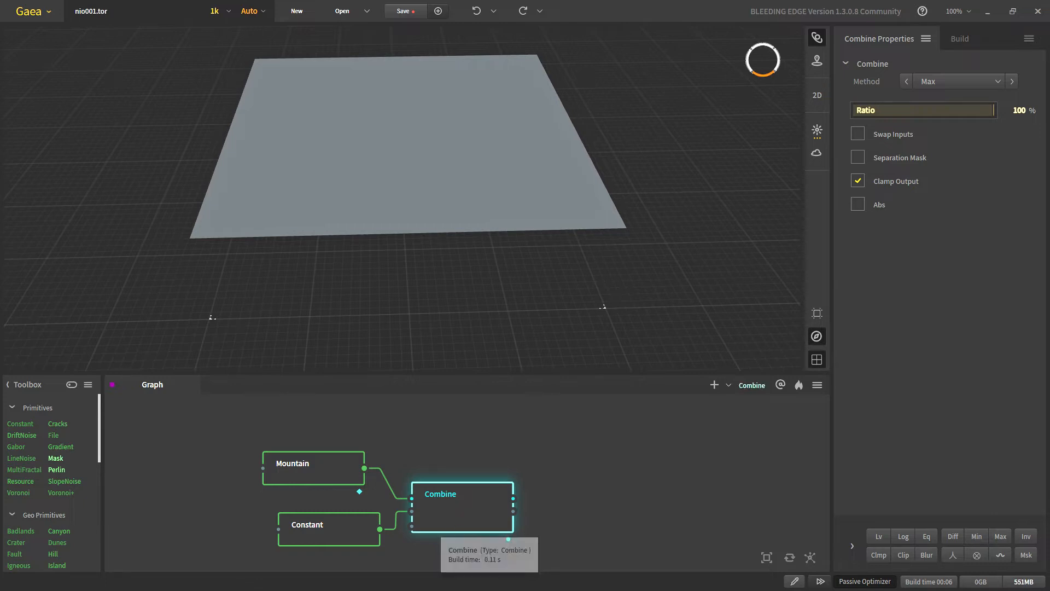
left_click(331, 536)
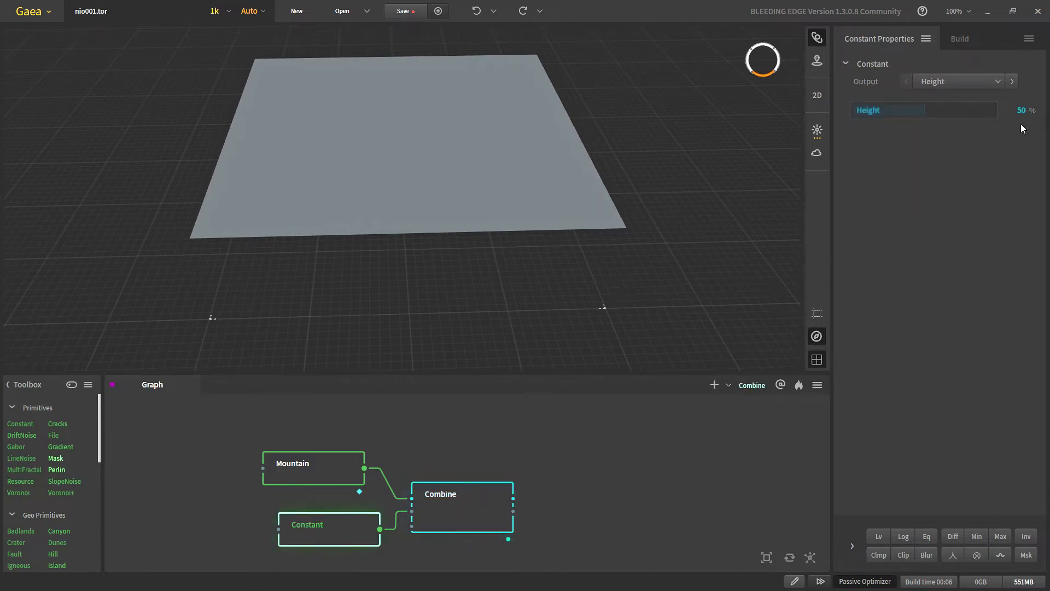
right_click(951, 113)
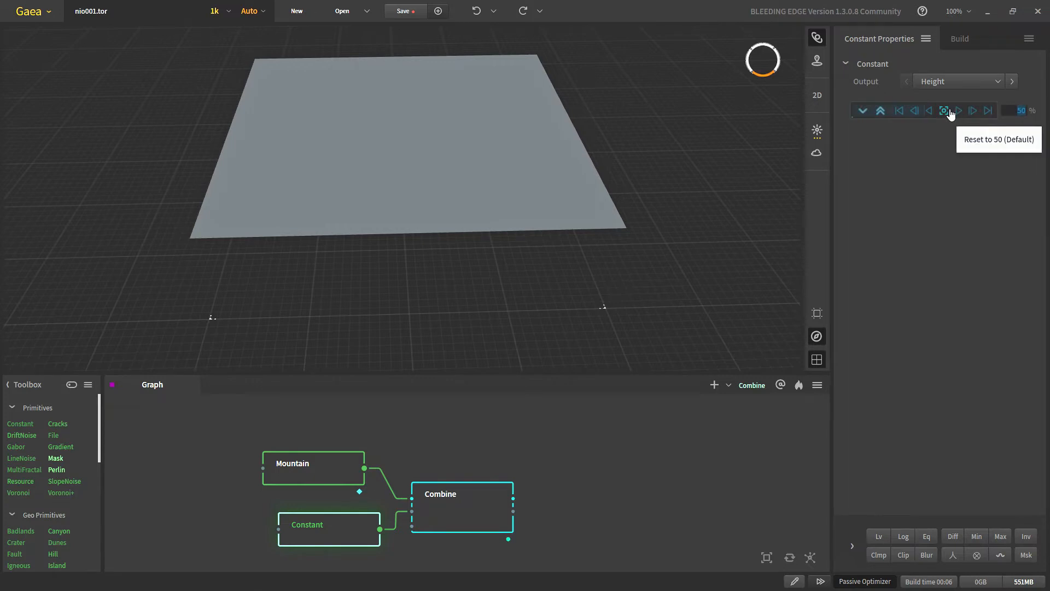
type("200m")
key("Return")
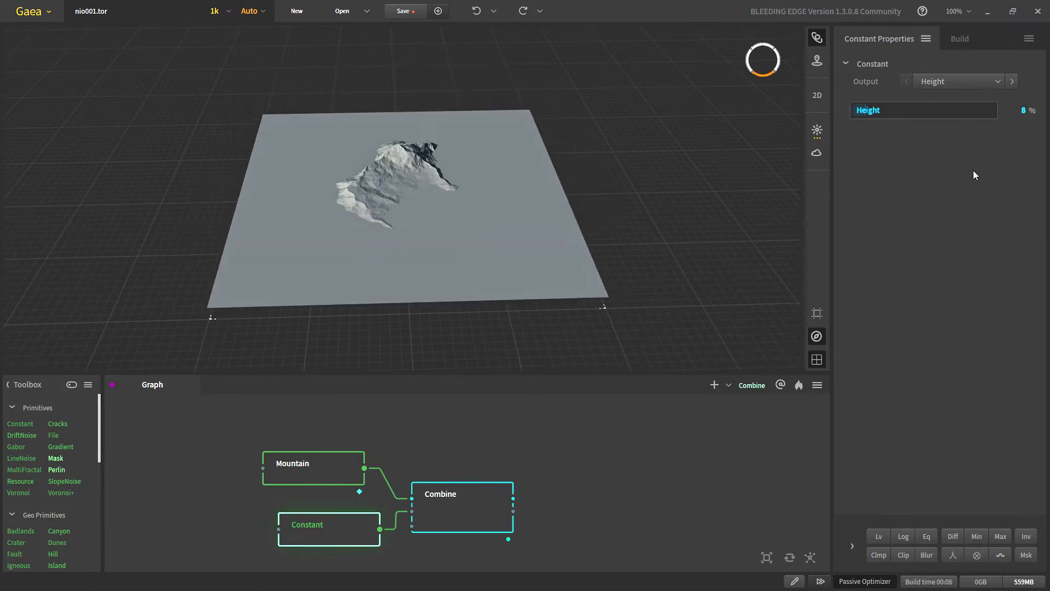
Step: Check the mountain against the flat plane from a low angle and set the Constant's Height to 400m
scroll(394, 203, "up", 3)
left_click_drag(394, 203, 398, 251)
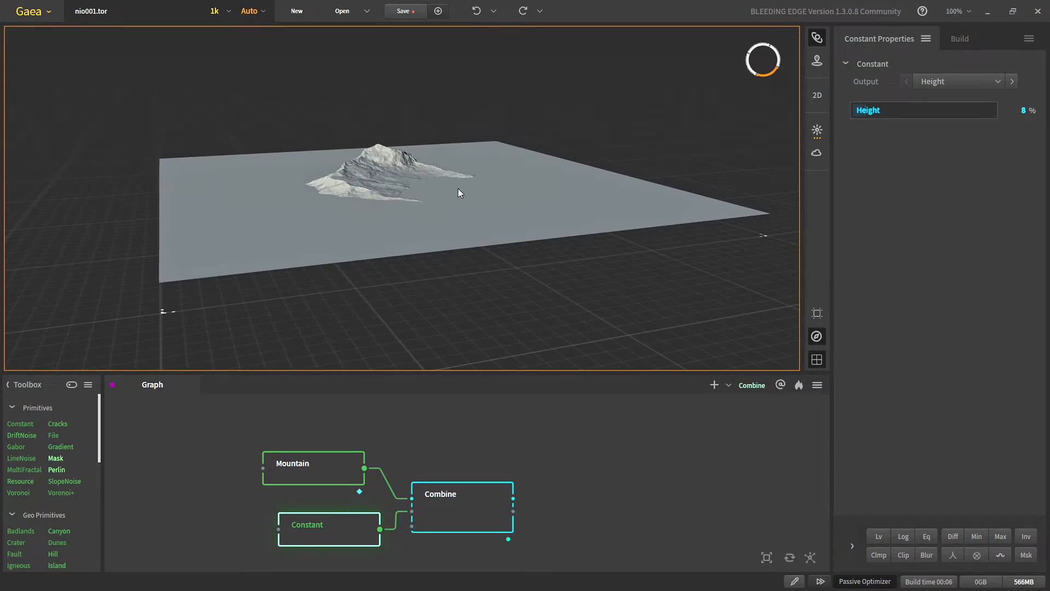
right_click(876, 109)
type("15")
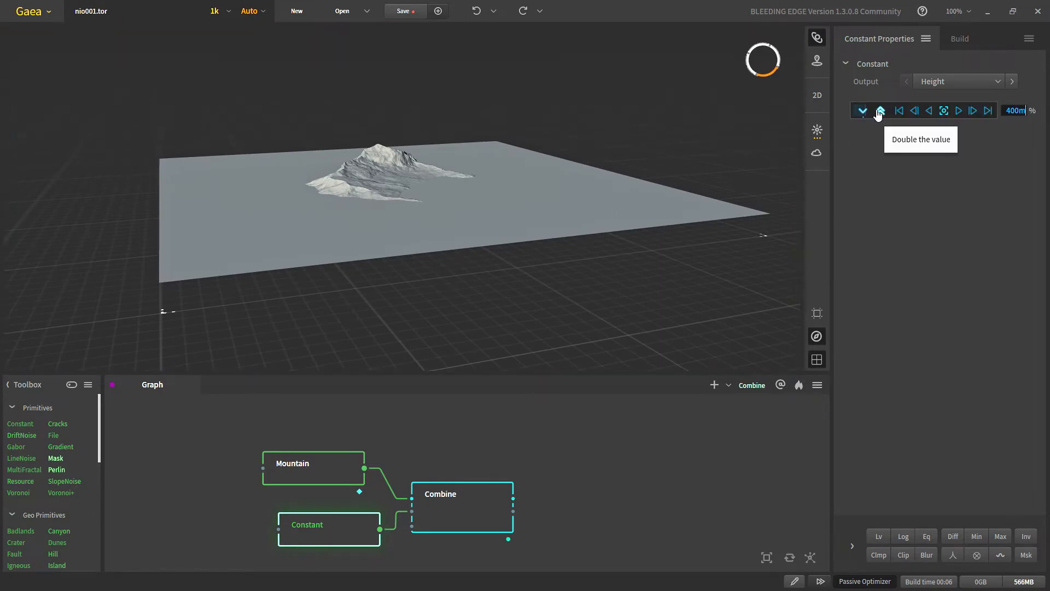
key("Return")
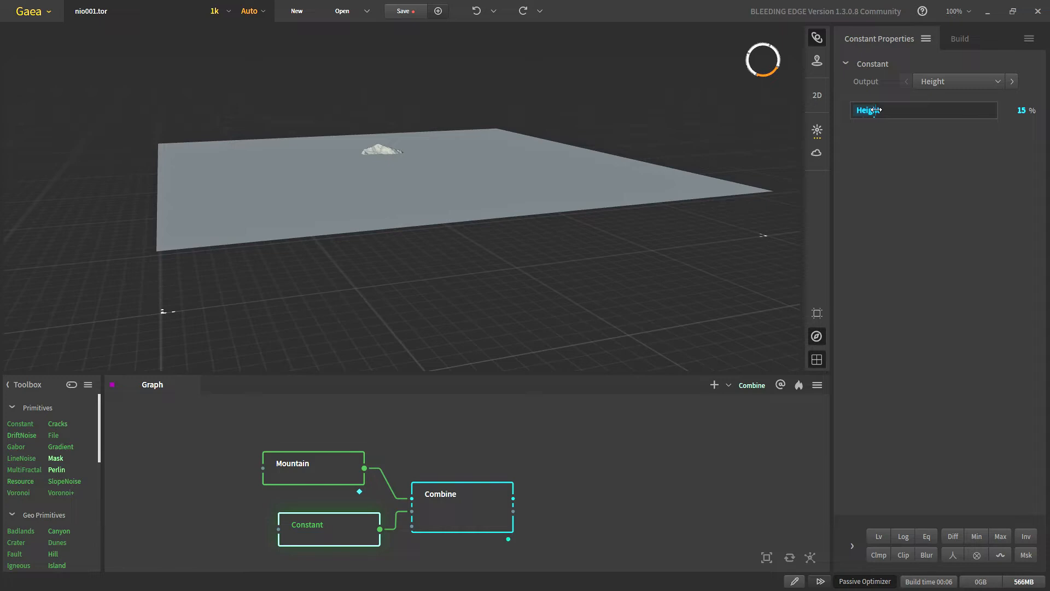
Step: Set the Constant's Height to 19% and inspect the plane around the peak up close
right_click(945, 110)
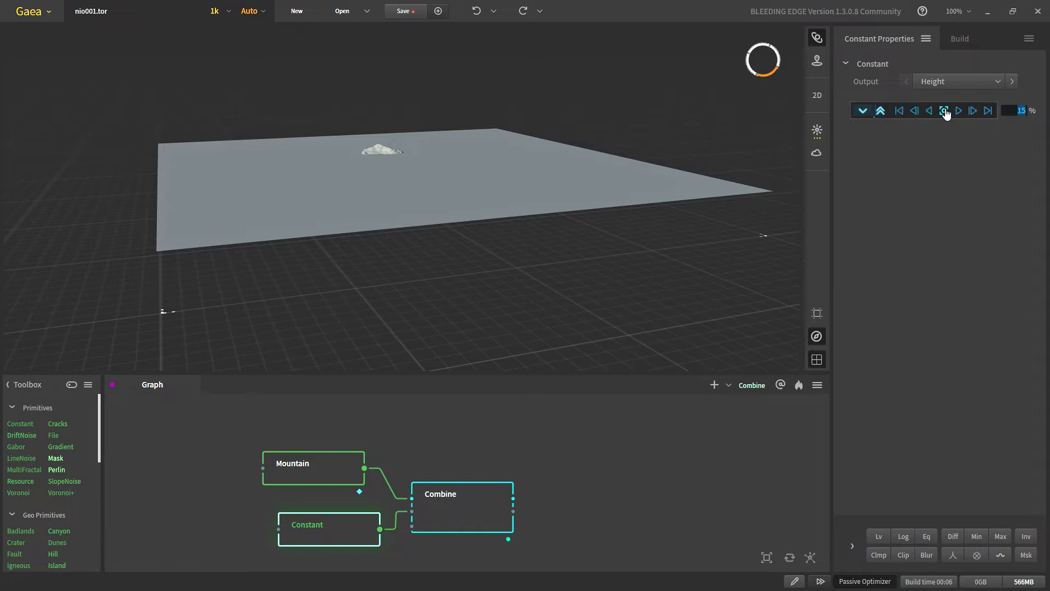
type("19")
key("Return")
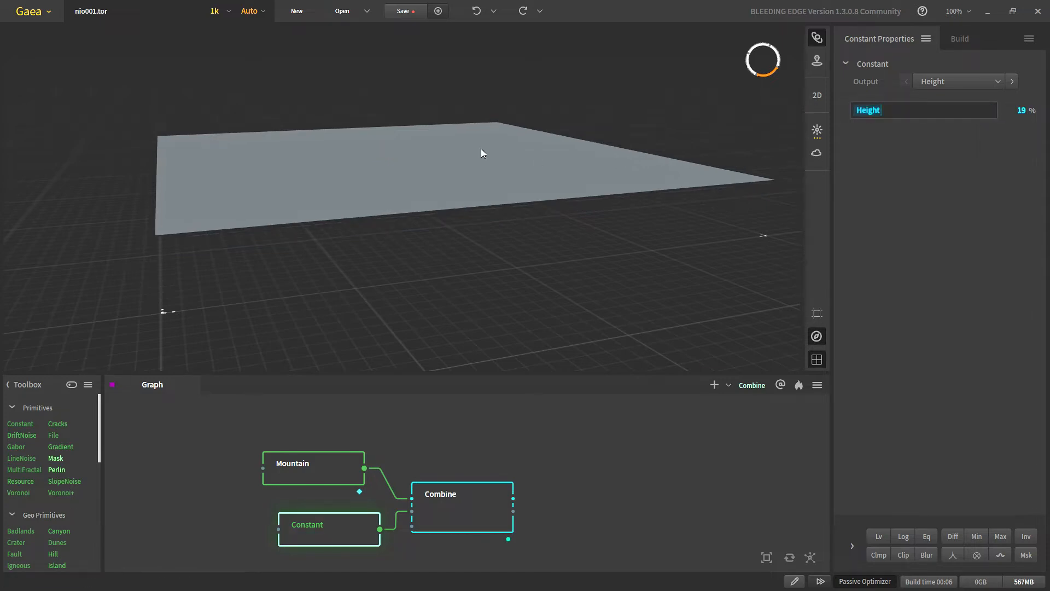
right_click(944, 114)
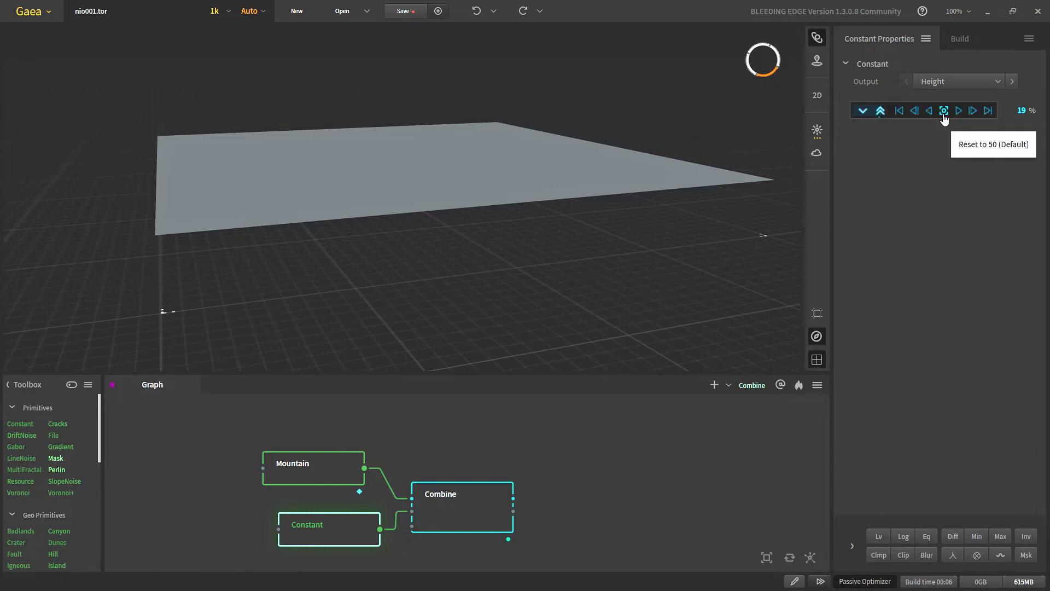
scroll(375, 145, "up", 5)
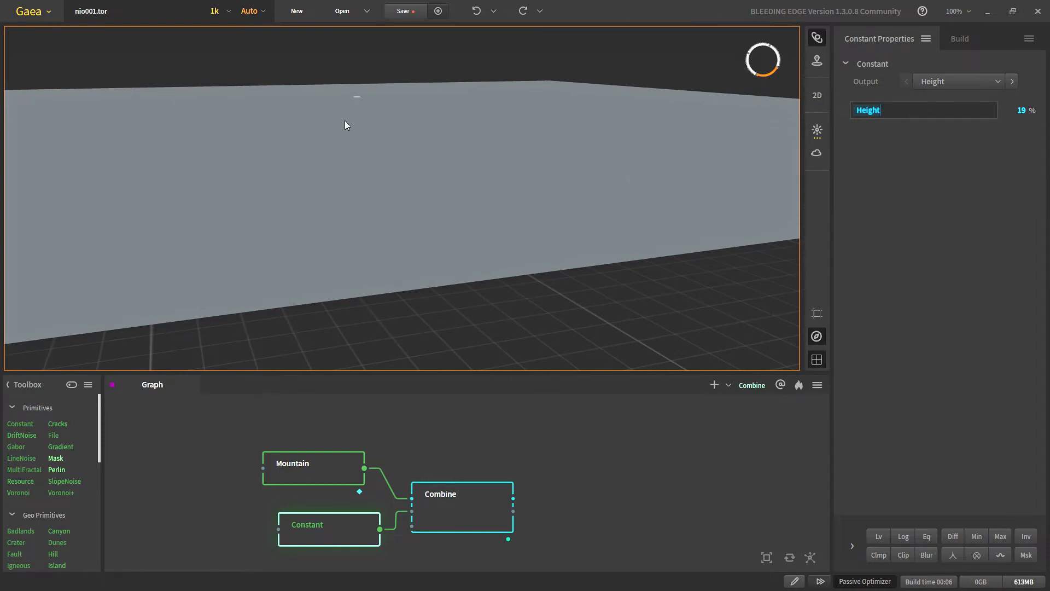
scroll(345, 121, "down", 3)
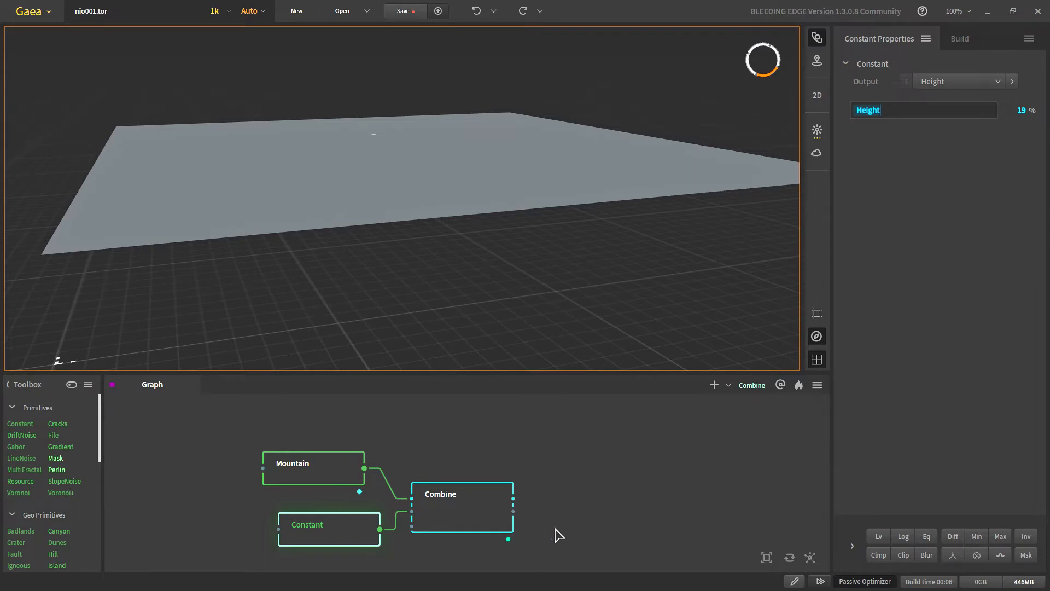
Step: Delete the Constant and Combine nodes and reselect the Mountain node
left_click_drag(556, 536, 279, 512)
key("Delete")
left_click(316, 482)
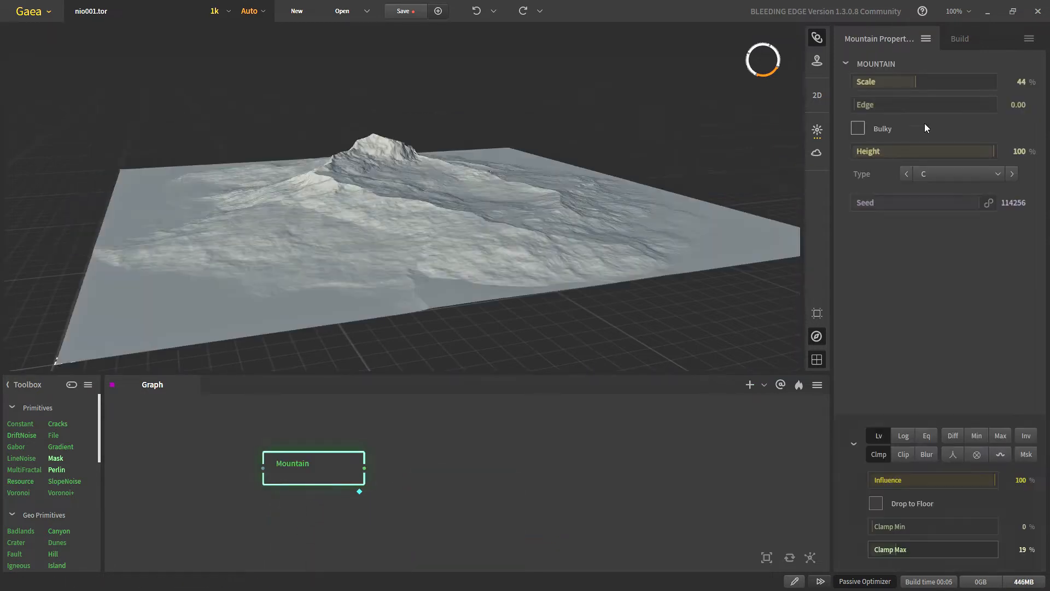
Step: Open the build settings and set the terrain definition's Scale to 4,096 m
left_click(961, 39)
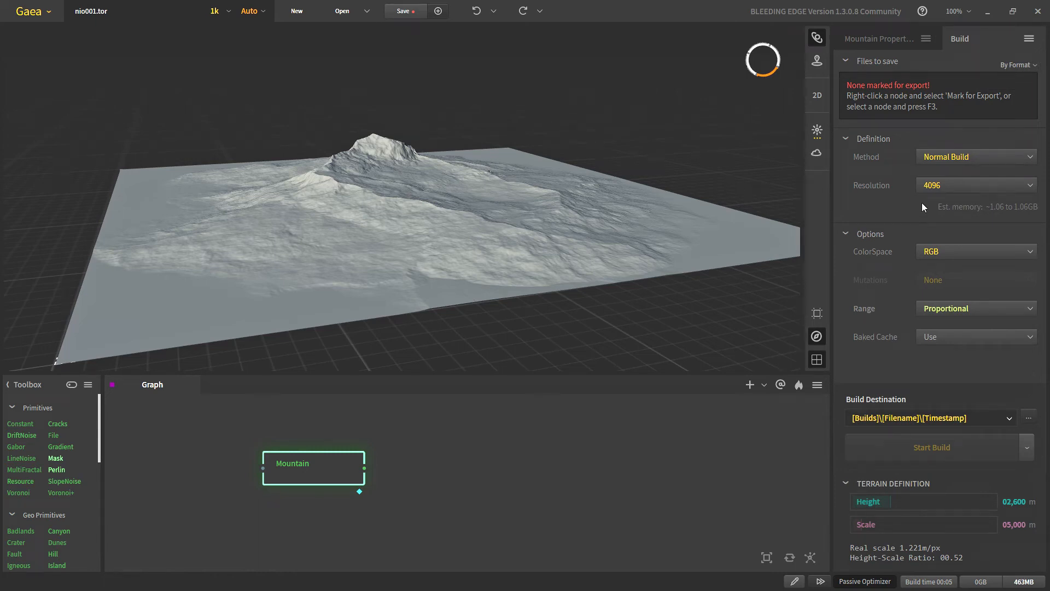
mouse_move(922, 526)
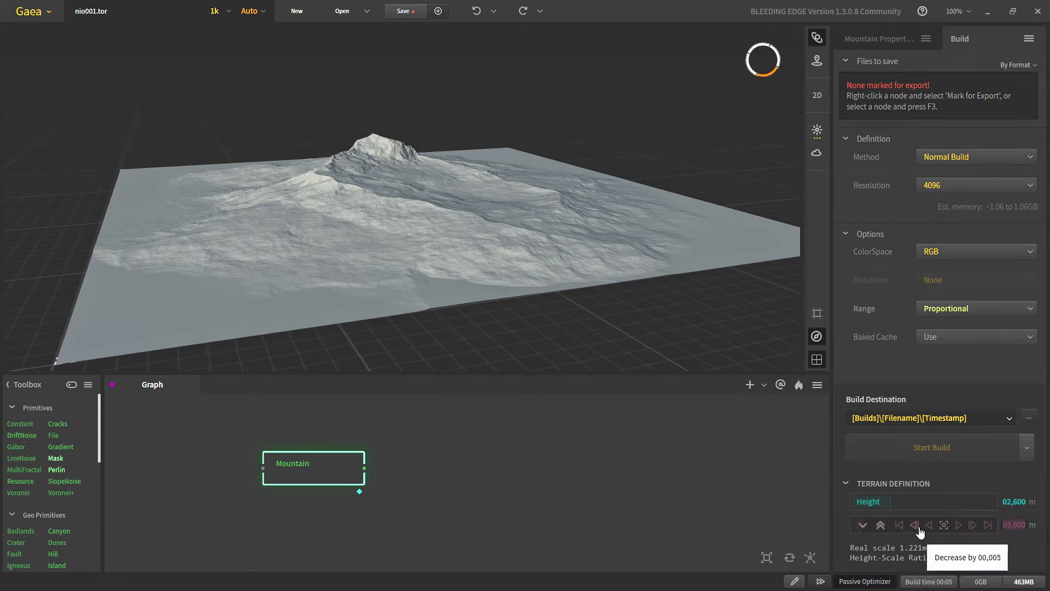
key("Return")
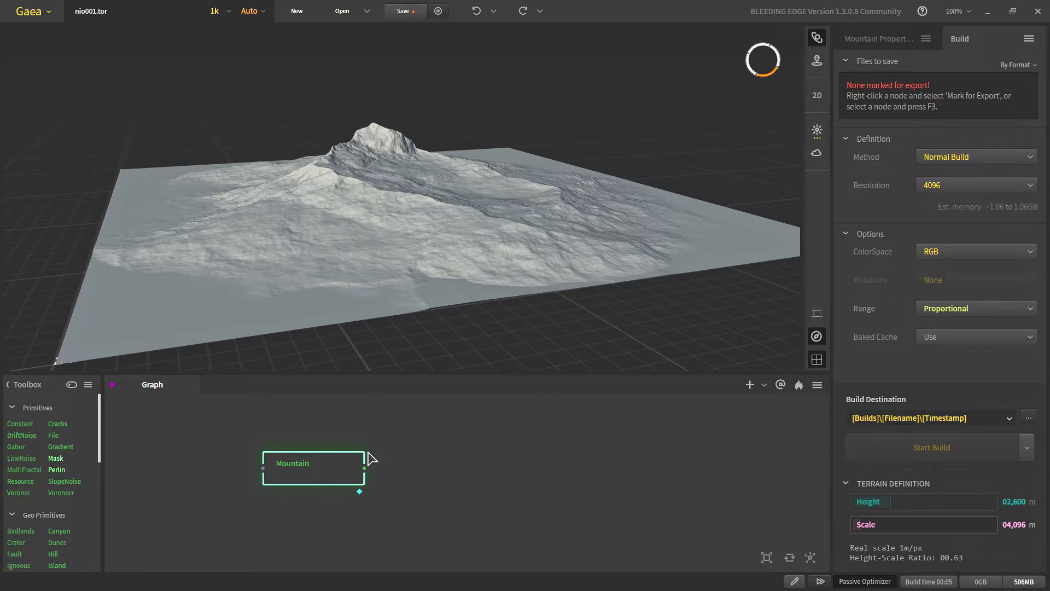
Step: Set the build Resolution to 4033 and match the terrain Scale to it at 4033 m
left_click(940, 191)
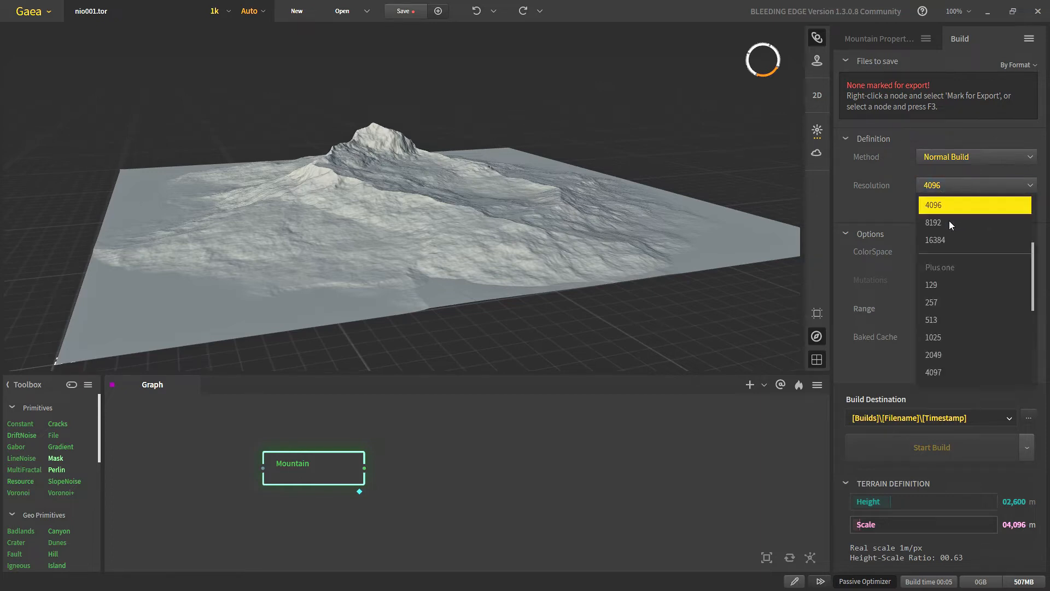
scroll(963, 297, "down", 2)
left_click(943, 351)
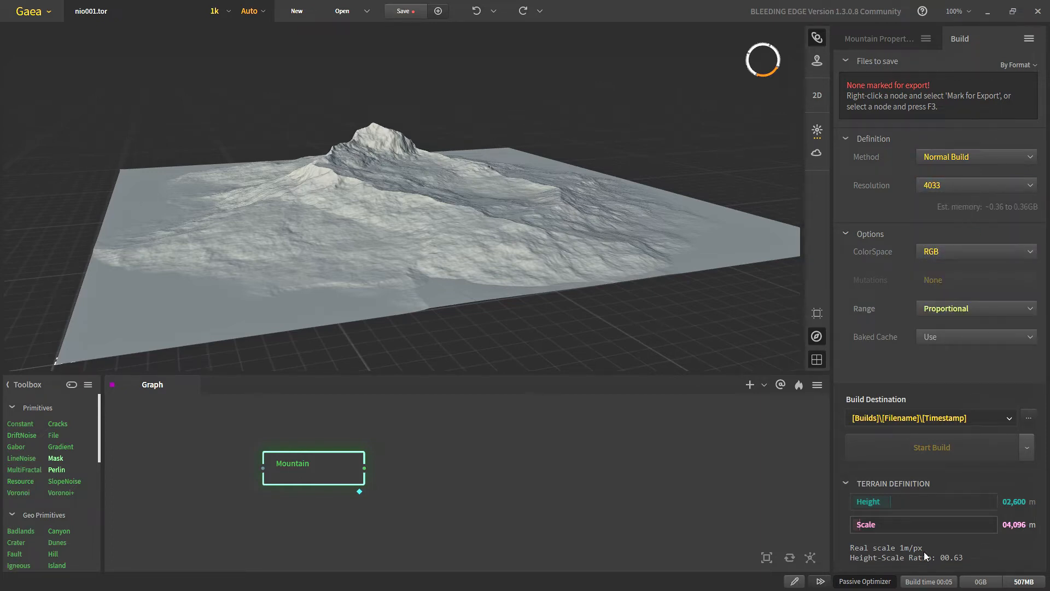
double_click(930, 523)
type("4033")
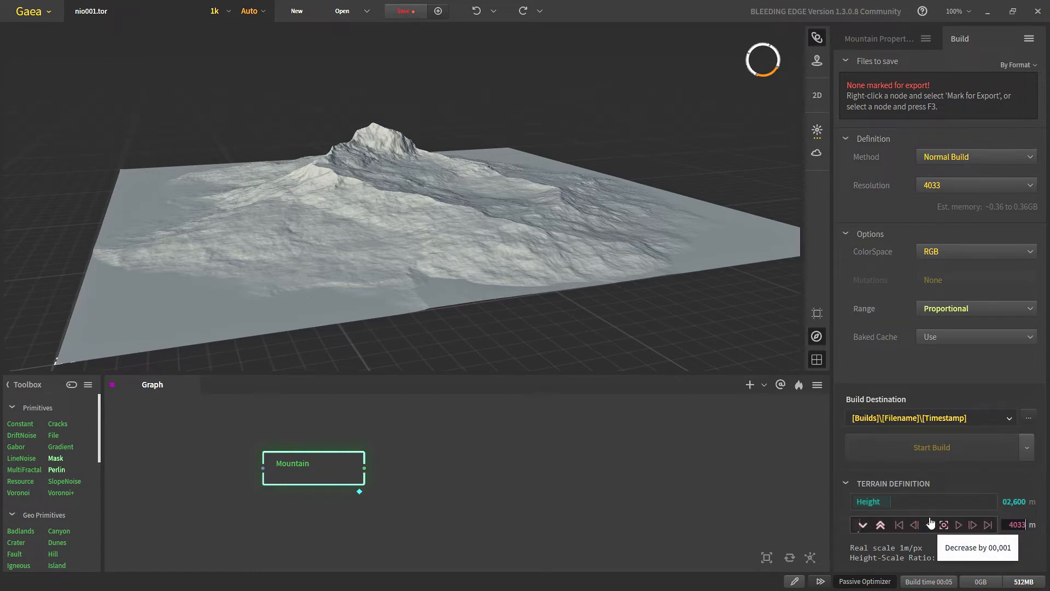
key("Return")
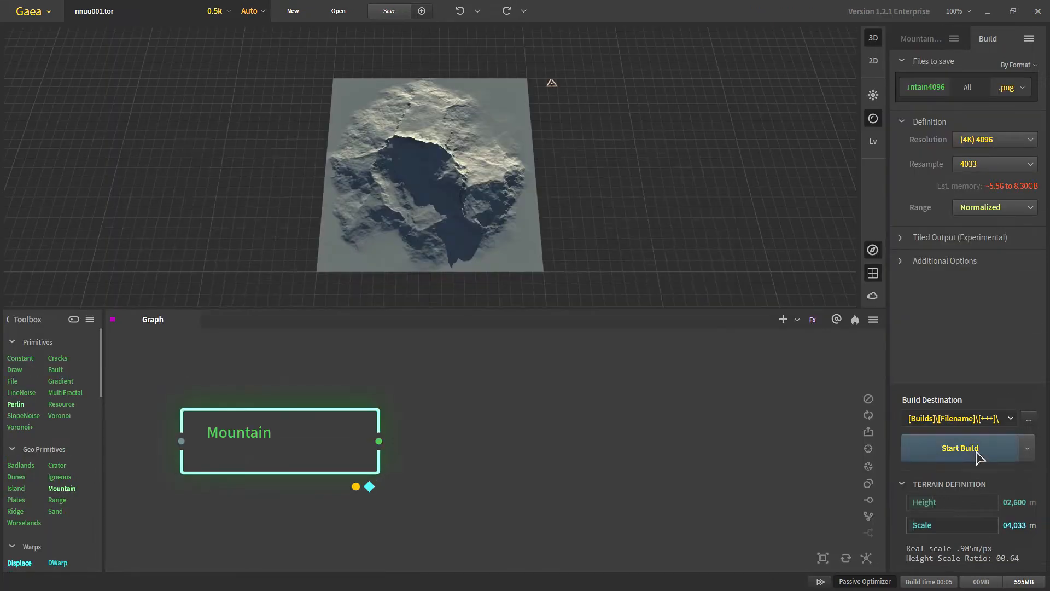
Step: Start the Mountain terrain build and check the exported heightmap files
left_click(952, 451)
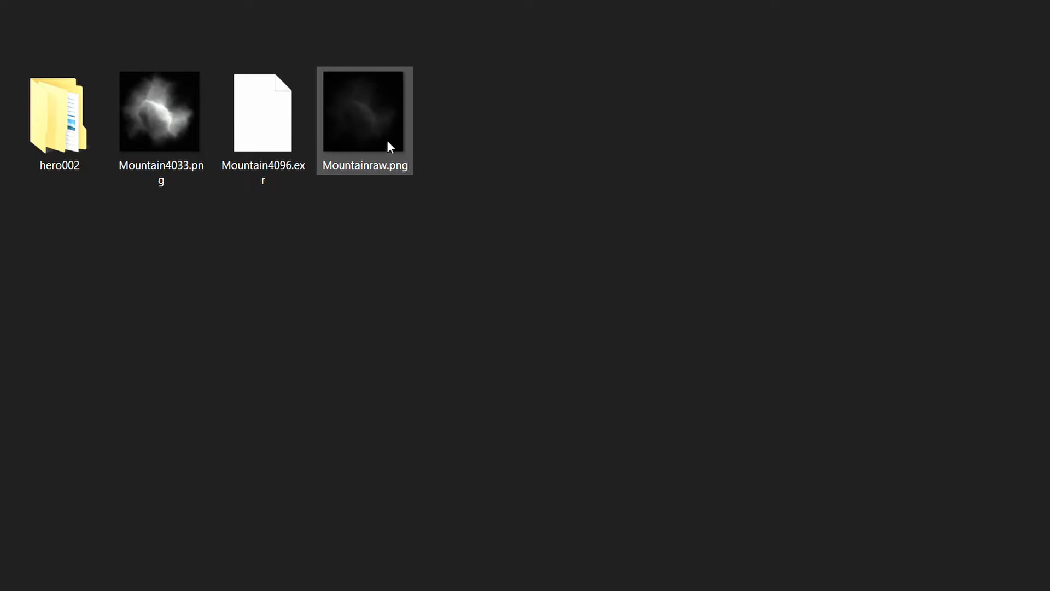
mouse_move(385, 147)
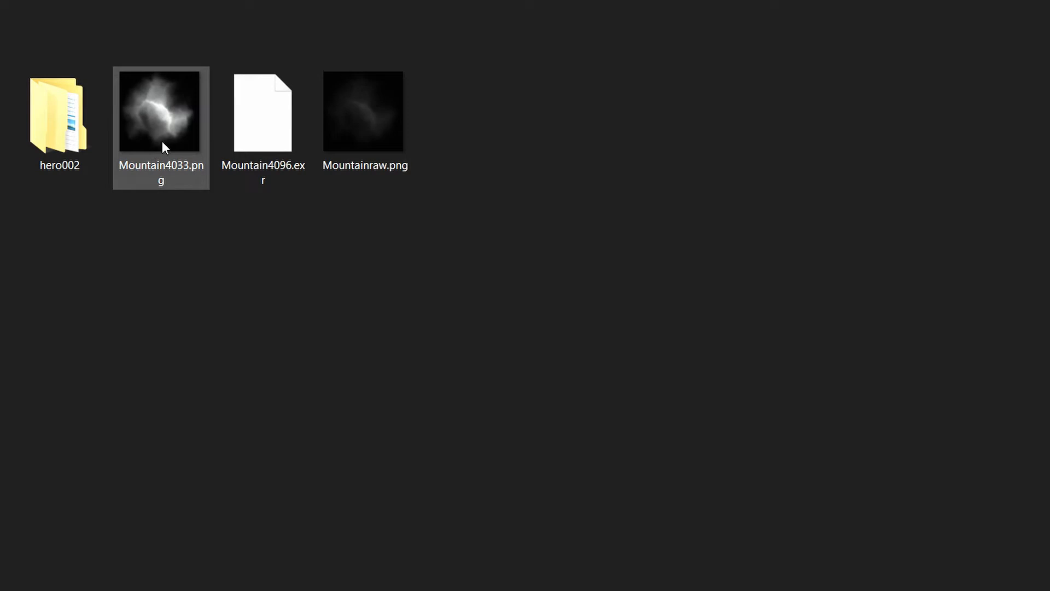
Step: Switch to Blender, turn on X-ray display and open the viewport's clip distance settings
mouse_move(163, 146)
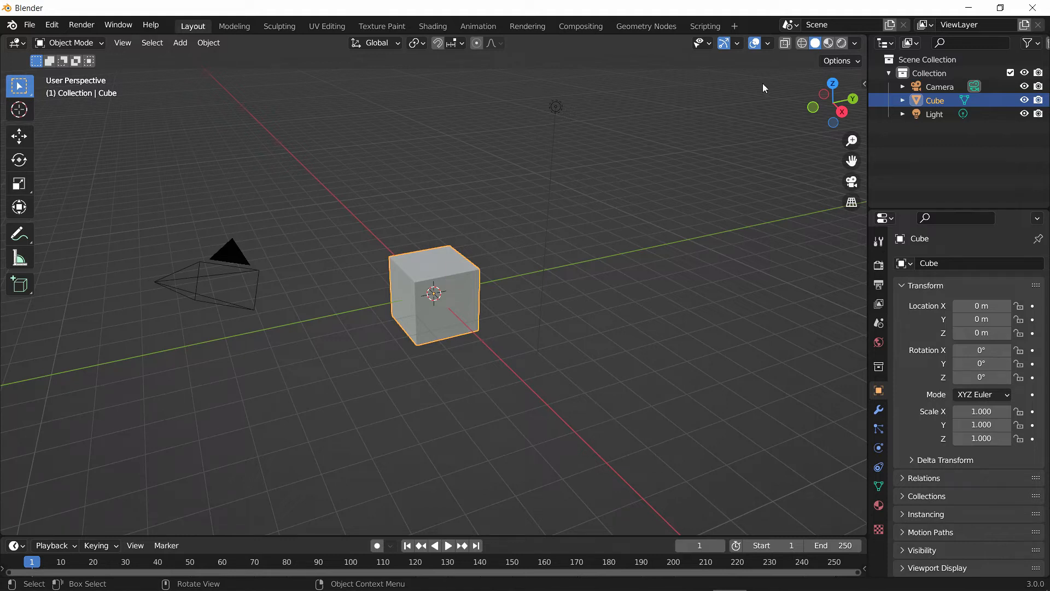
left_click(786, 46)
key("n")
left_click(859, 145)
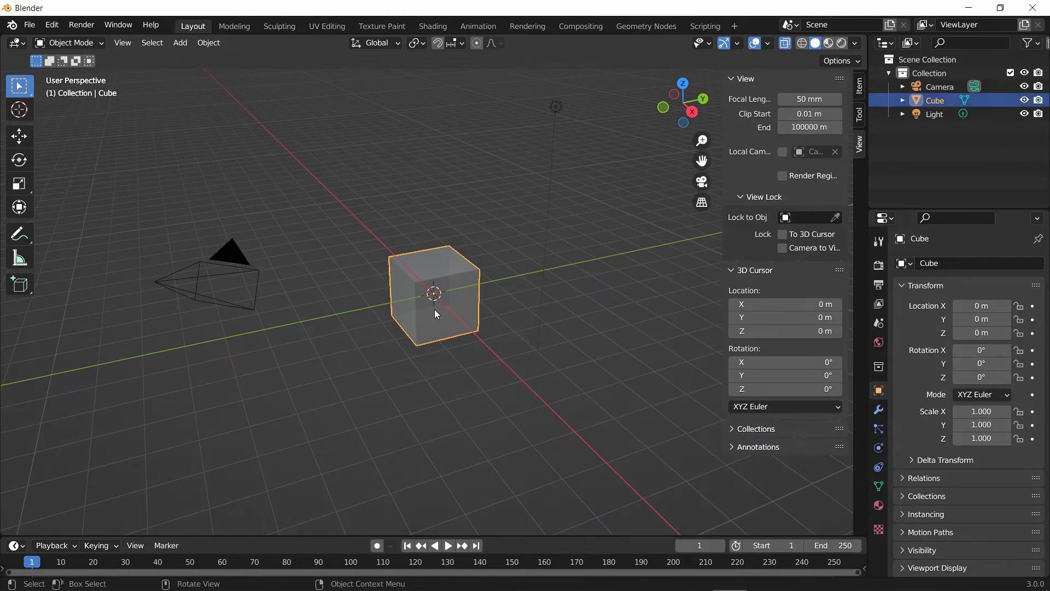
Step: Set the default cube's dimensions to 5000 m in X, 5000 m in Y and 500 m in Z
key("n")
key("n")
left_click(859, 86)
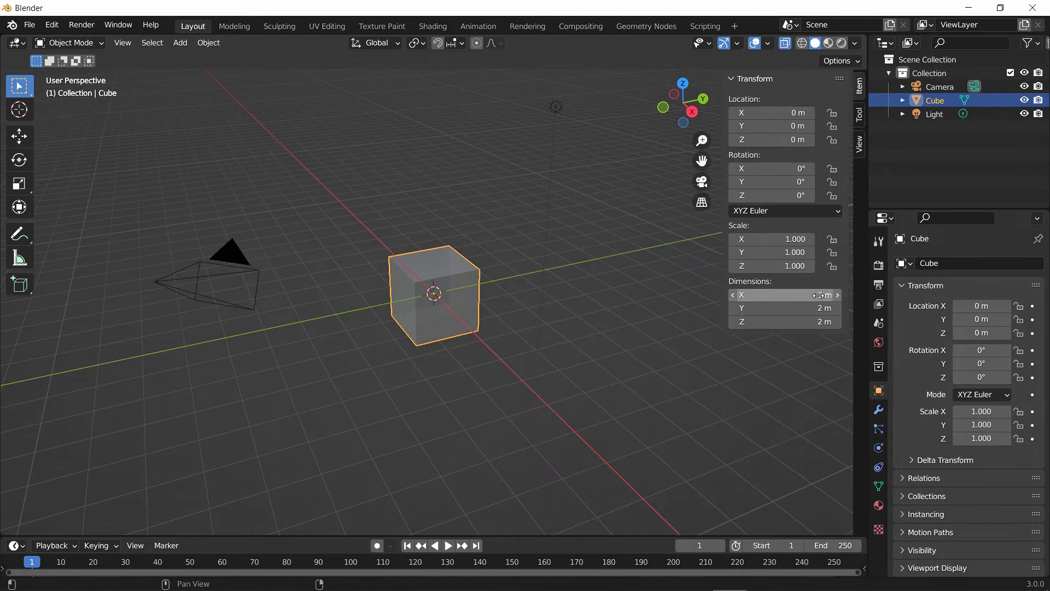
left_click(740, 295)
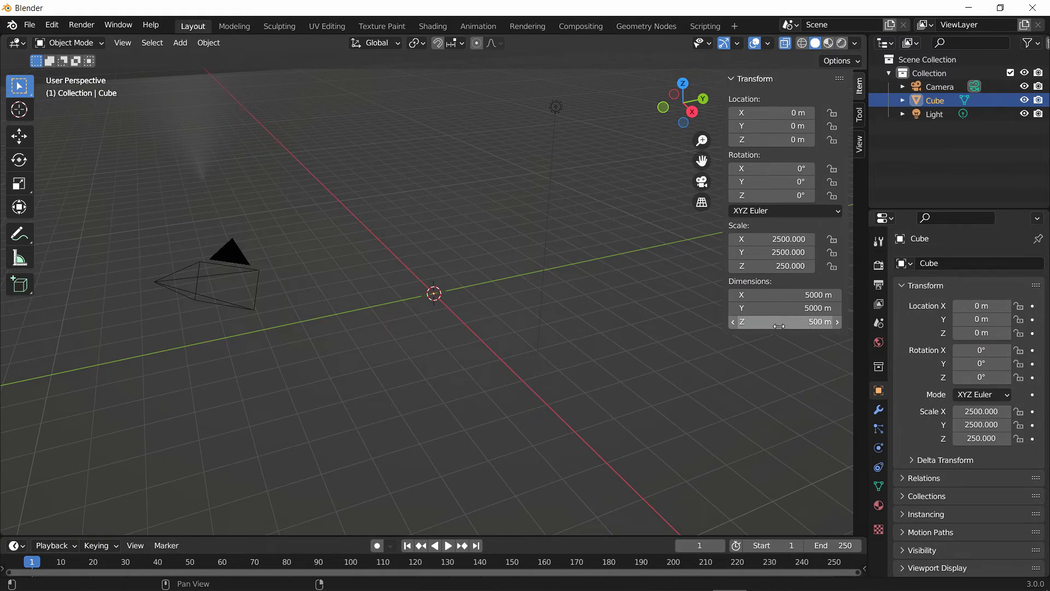
Step: Set the cube's X and Y dimensions to 4096 m
double_click(785, 294)
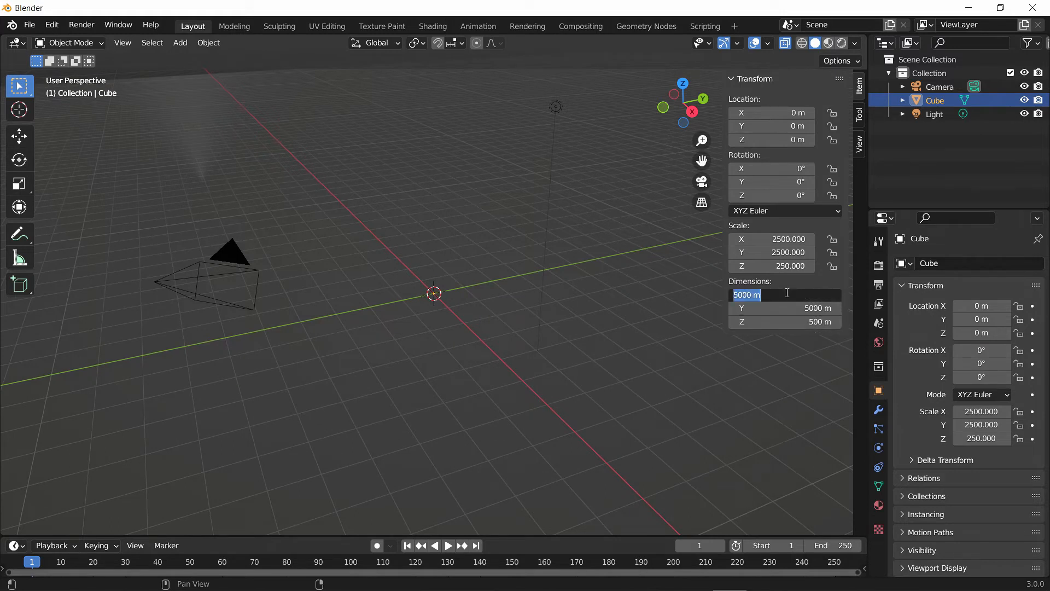
type("4096")
key("Return")
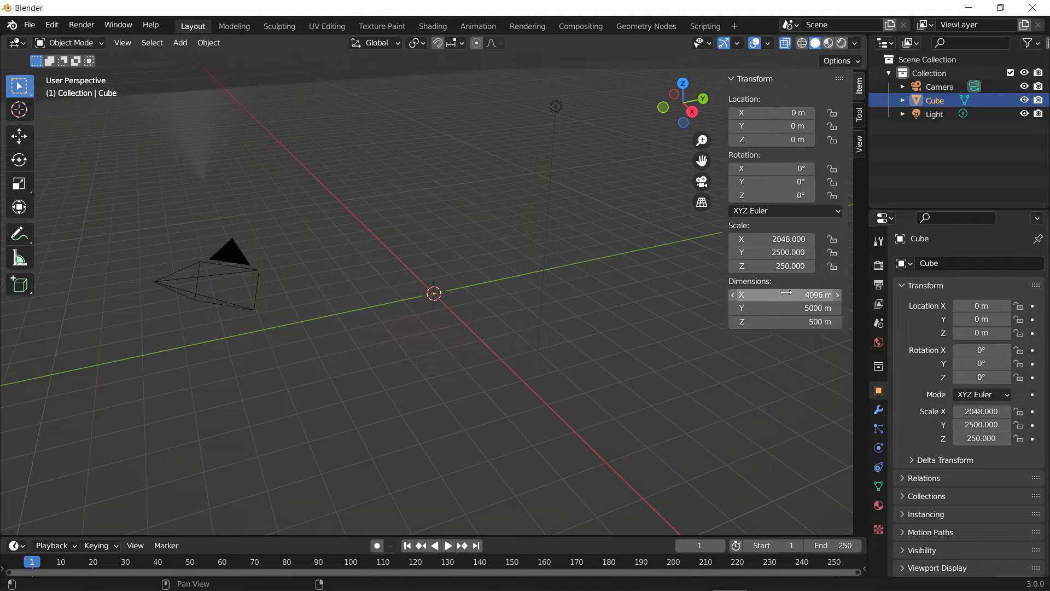
double_click(806, 309)
type("4096m")
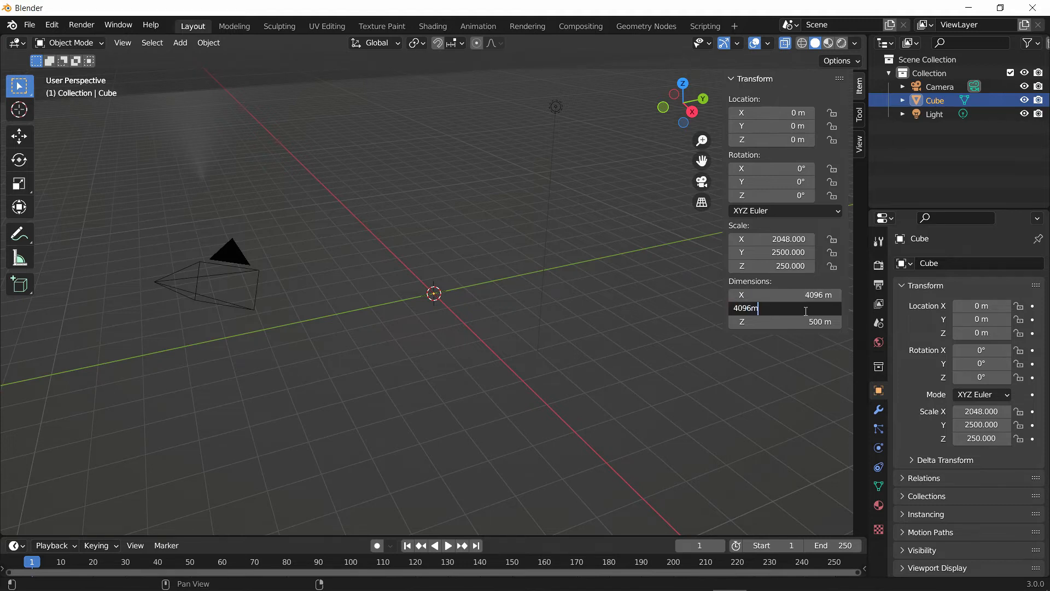
key("Return")
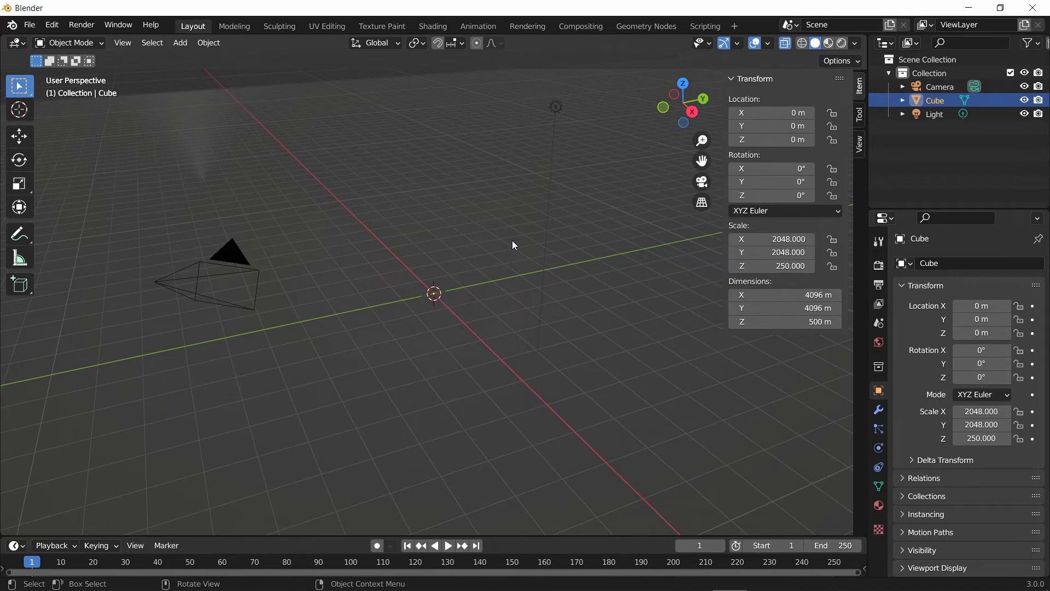
Step: Move the cube up 250 m along Z so its base rests on the ground grid
key("KP_Decimal")
key("n")
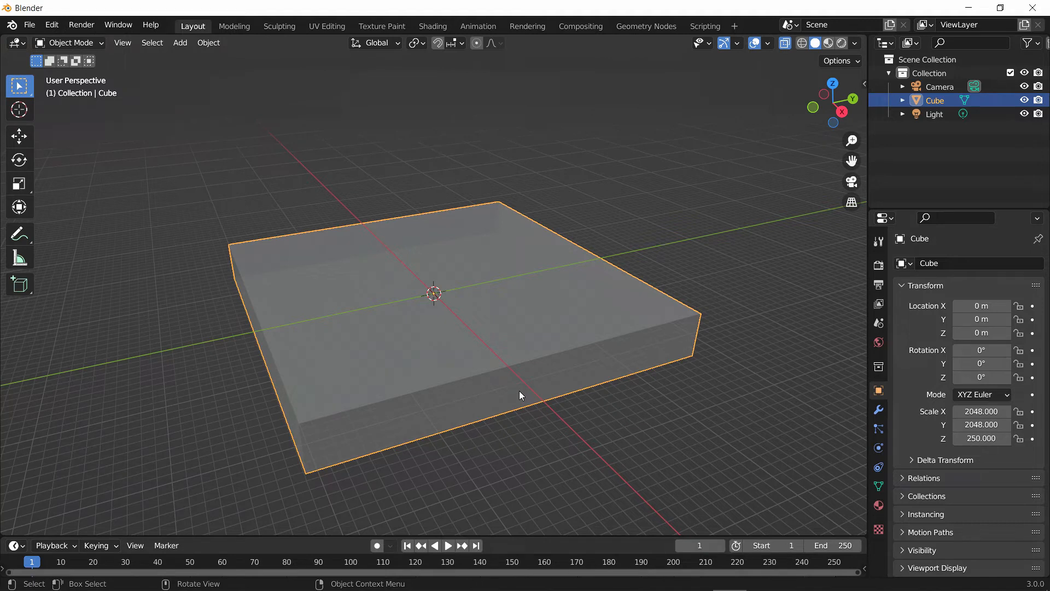
type("gz")
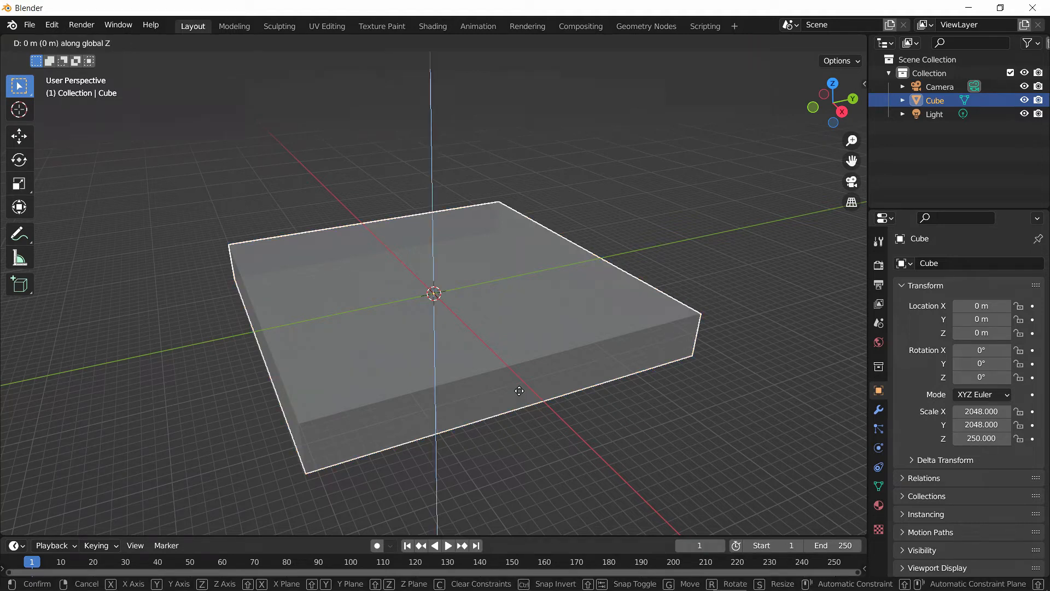
type("250")
key("Return")
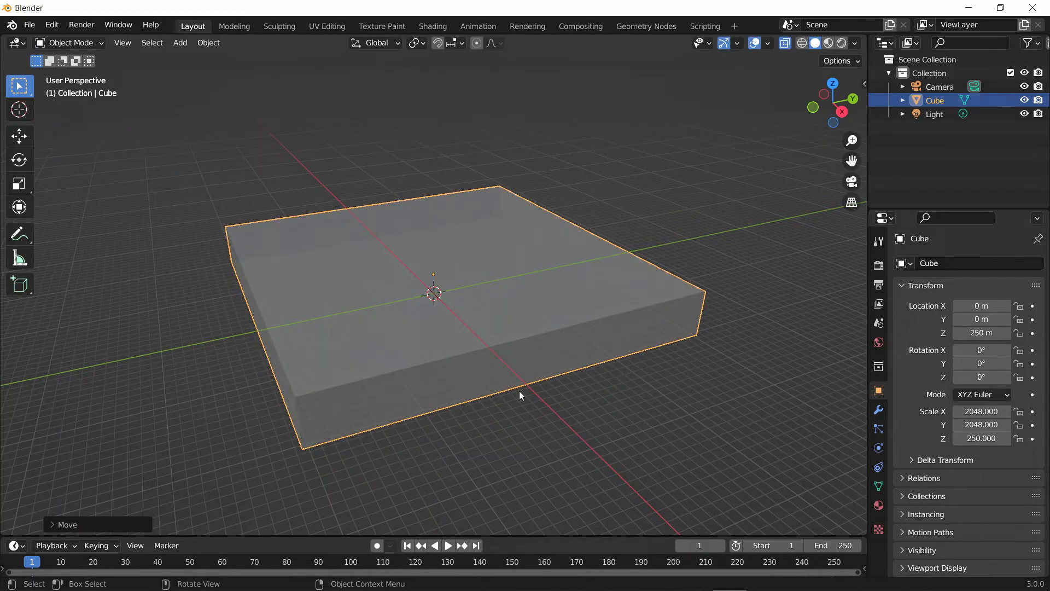
Step: Add a plane at the origin and set its X and Y dimensions to 4096 m
middle_click_drag(412, 296, 429, 313)
key("shift+a")
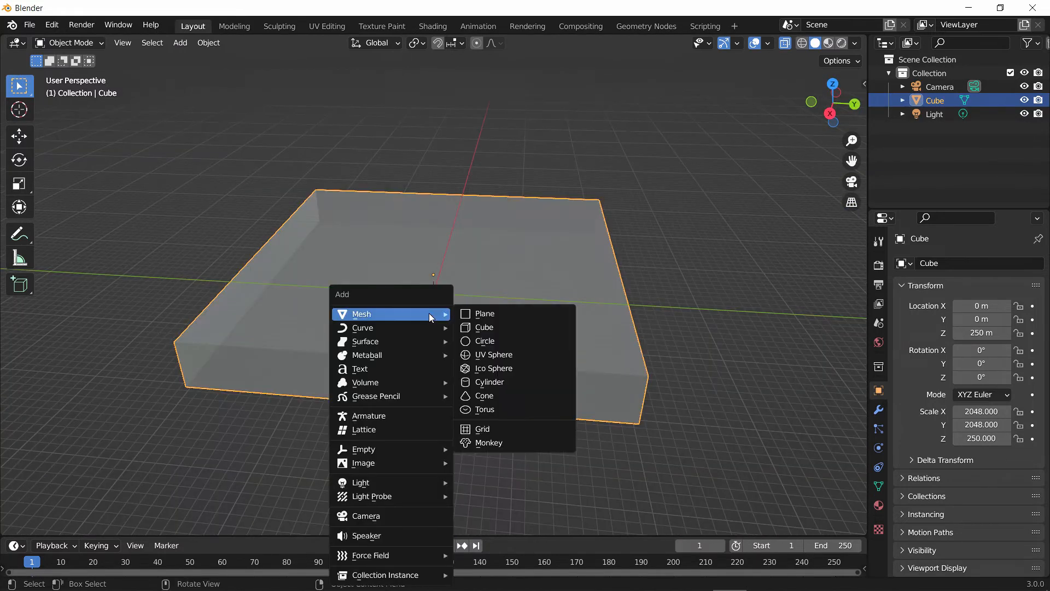
left_click(514, 313)
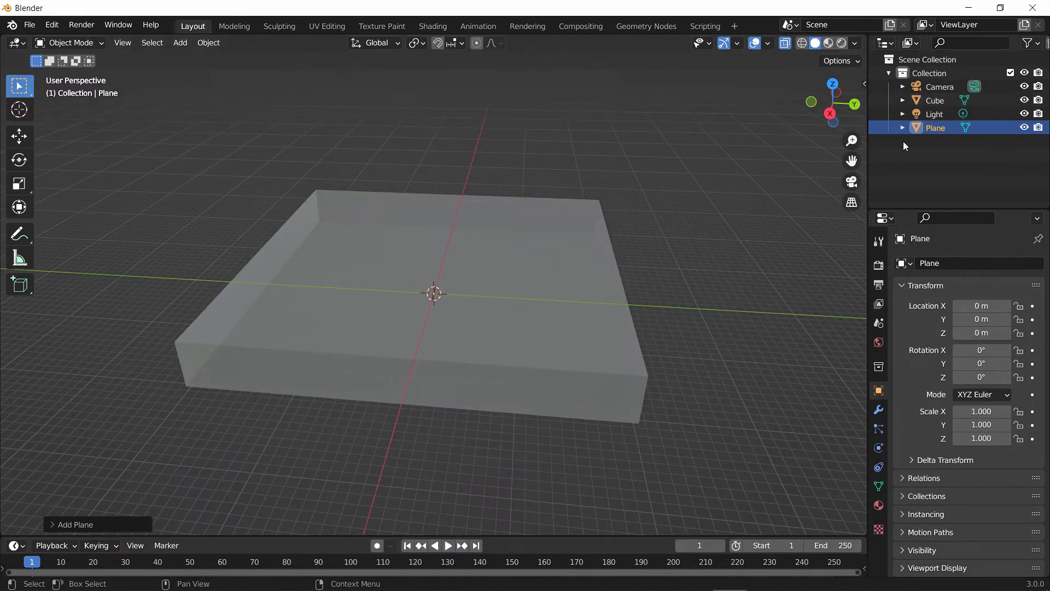
key("n")
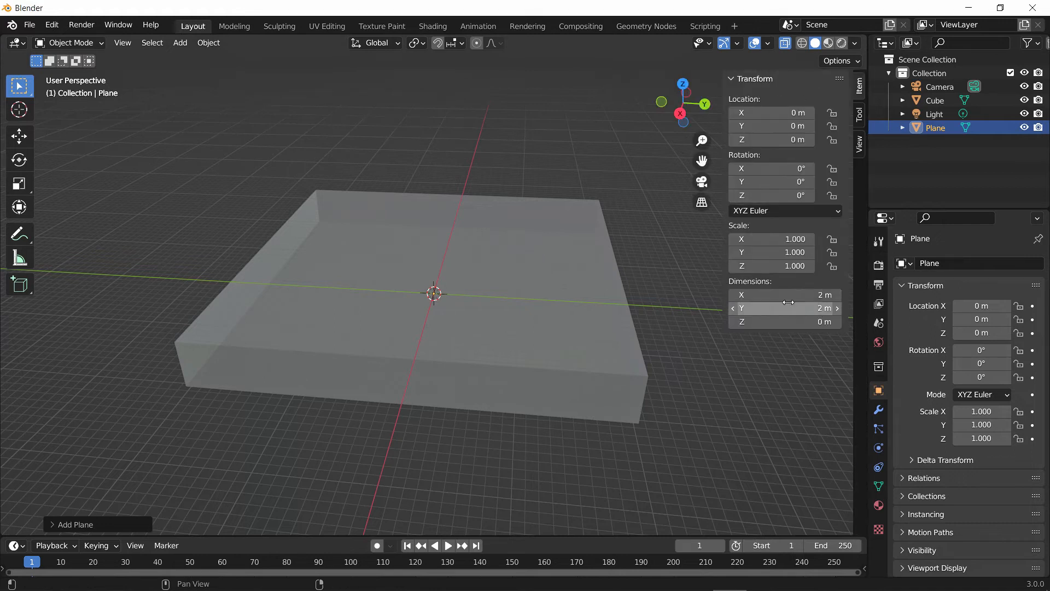
left_click(792, 295)
type("4096")
key("Tab")
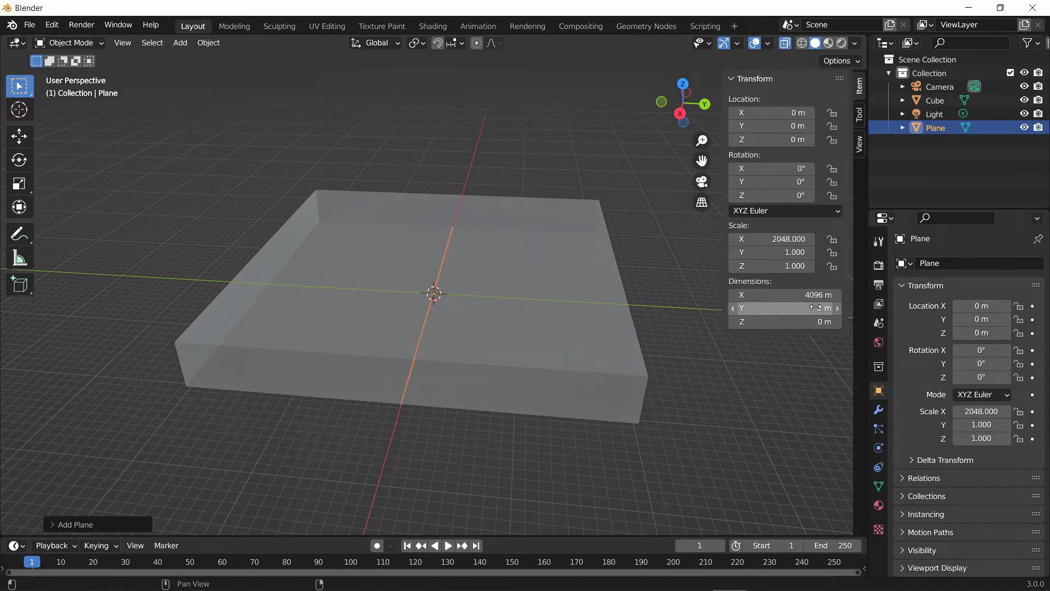
type("4096")
key("Return")
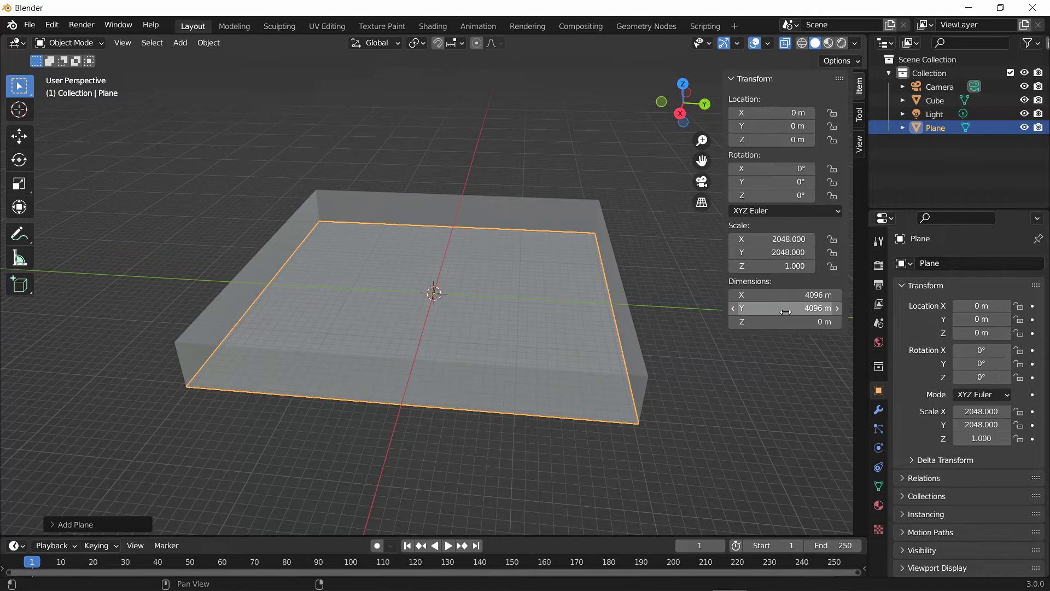
key("n")
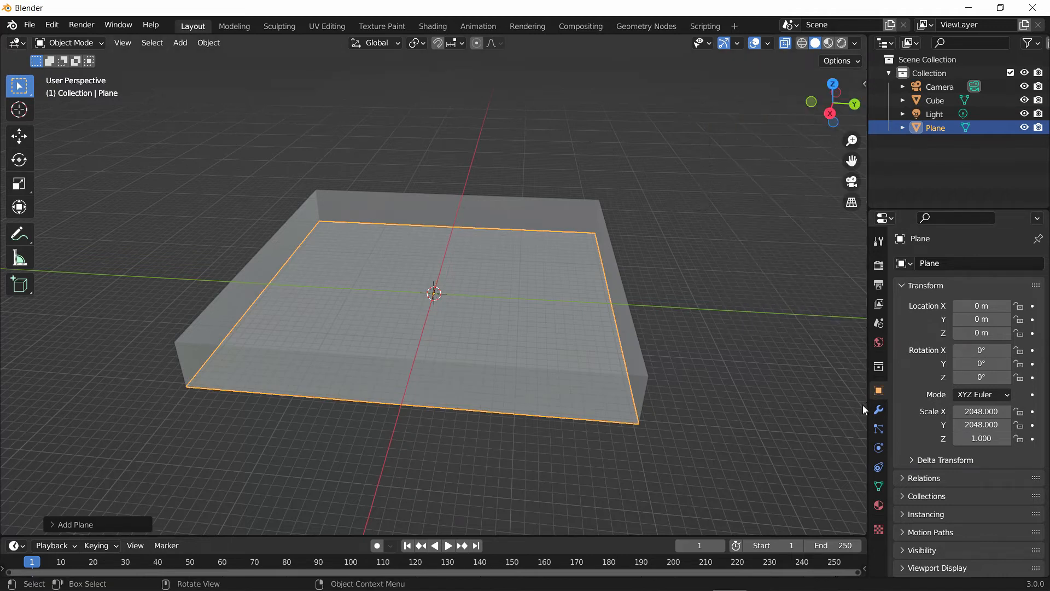
Step: Add a Subdivision Surface modifier to the plane, using Simple mode with 10 viewport levels
left_click(879, 410)
left_click(966, 266)
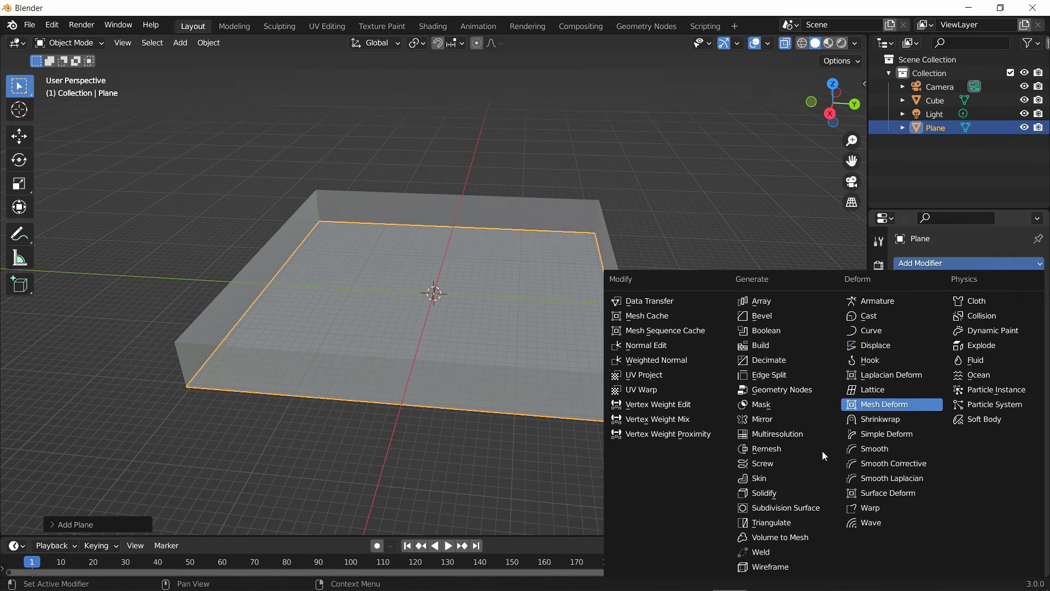
left_click(777, 507)
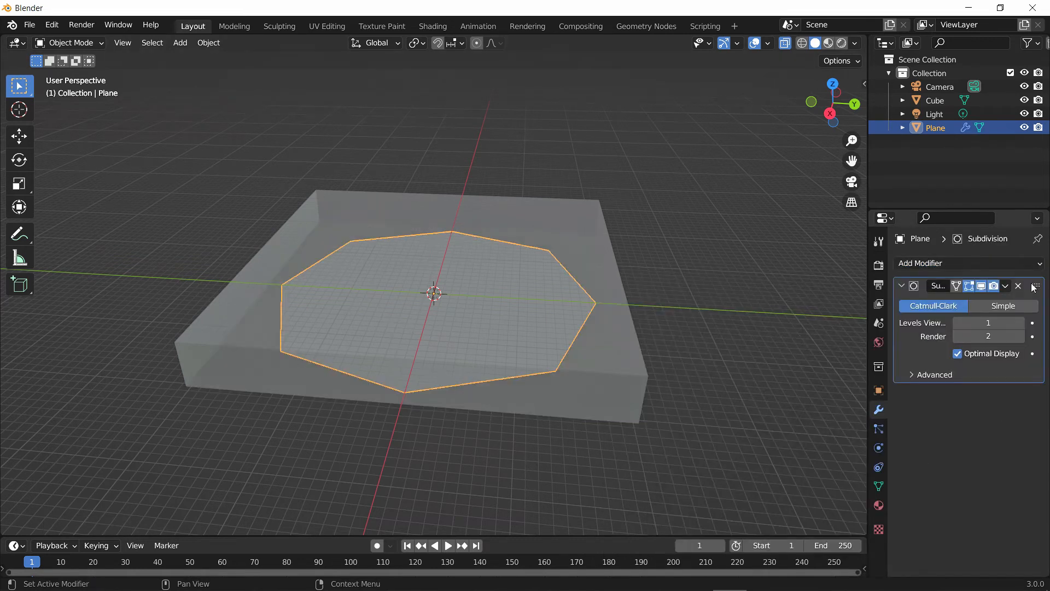
left_click(993, 306)
left_click(983, 324)
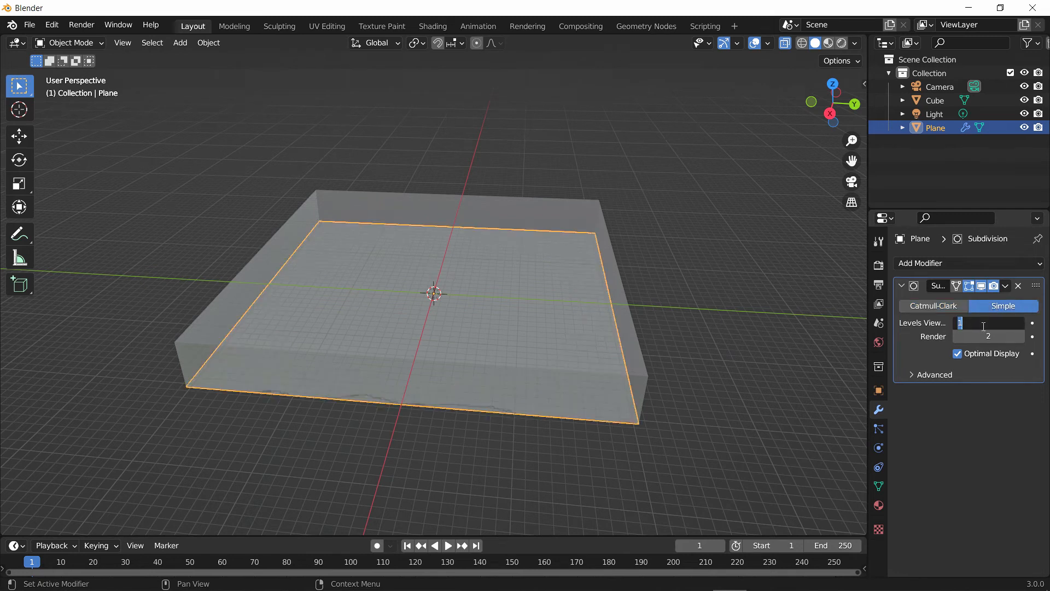
type("10")
key("Return")
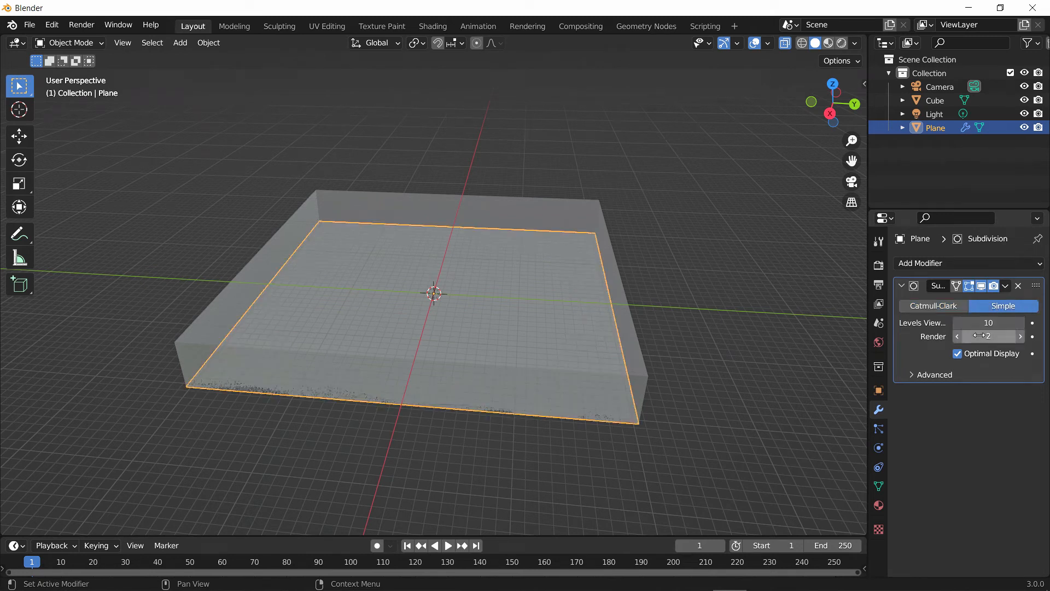
Step: Add a Displace modifier to the plane with a new image texture using Mountain4096.exr
left_click(965, 263)
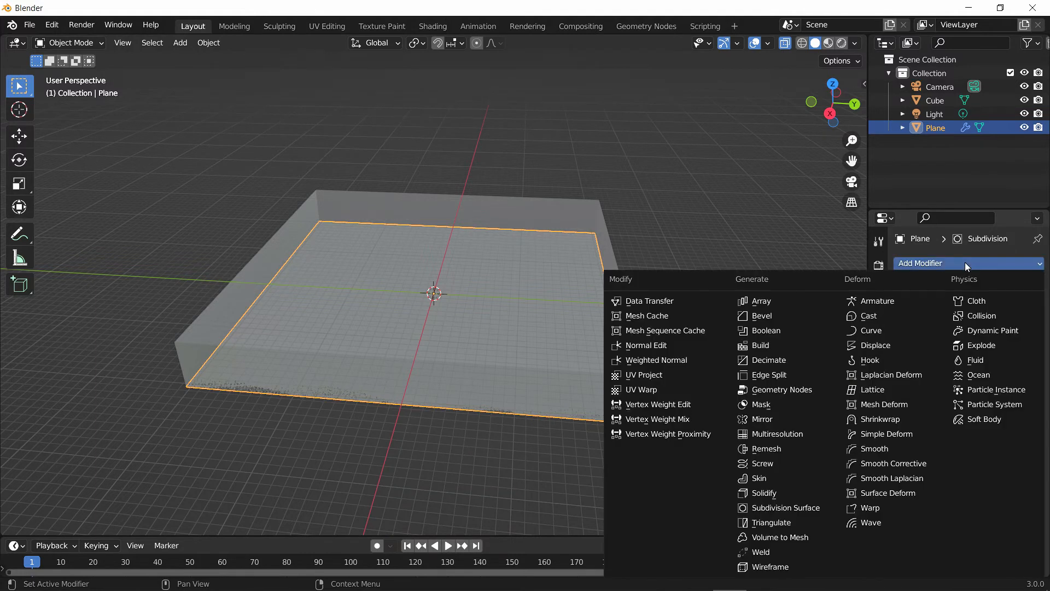
left_click(891, 347)
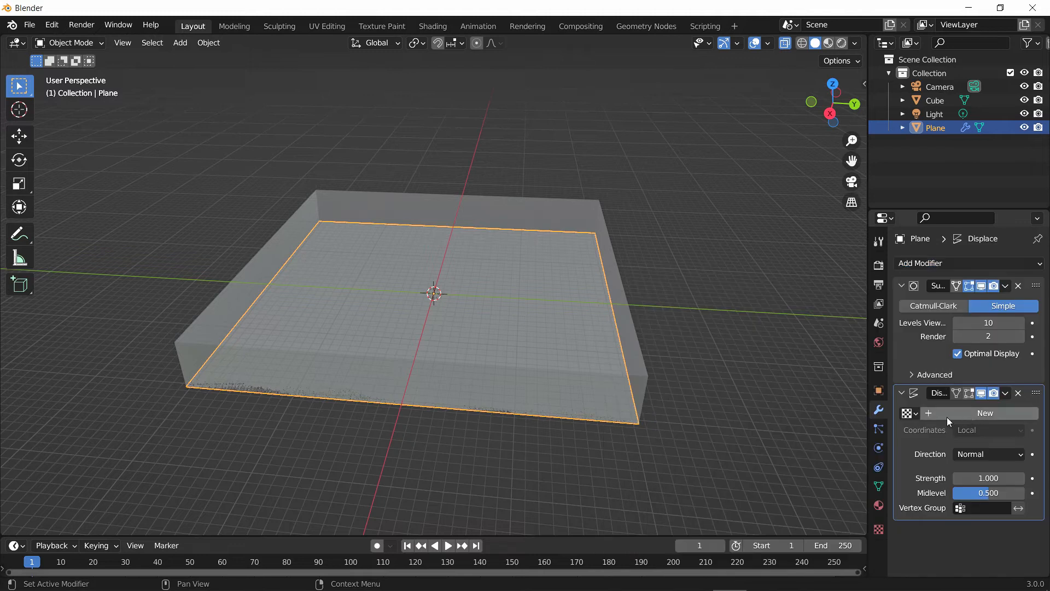
left_click(980, 413)
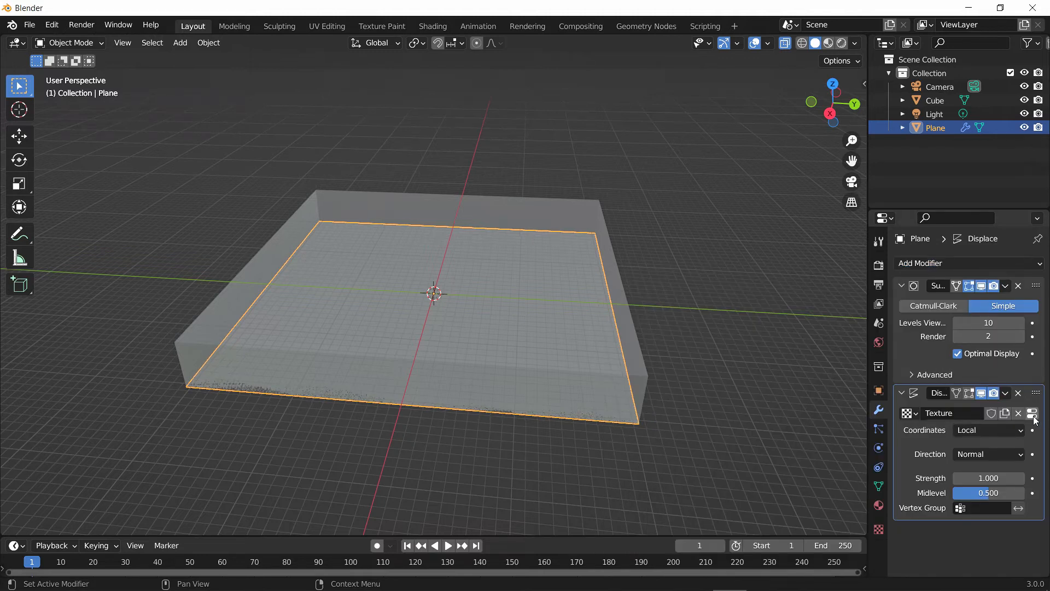
left_click(1033, 414)
left_click(1013, 500)
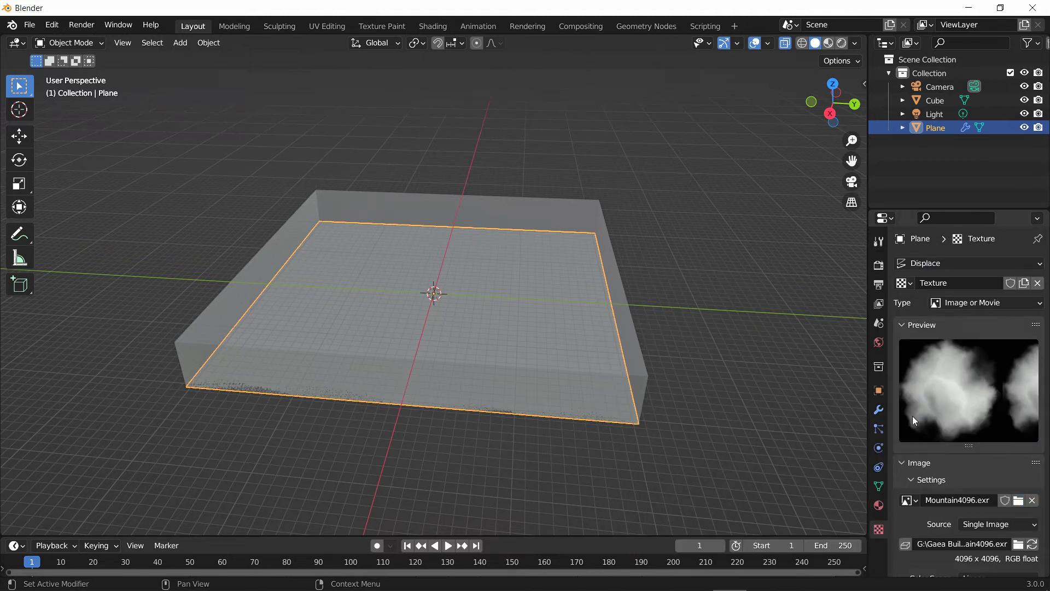
Step: Set the Displace modifier's Midlevel to 0 and its Strength to 1.2
left_click(879, 410)
left_click_drag(992, 497, 987, 495)
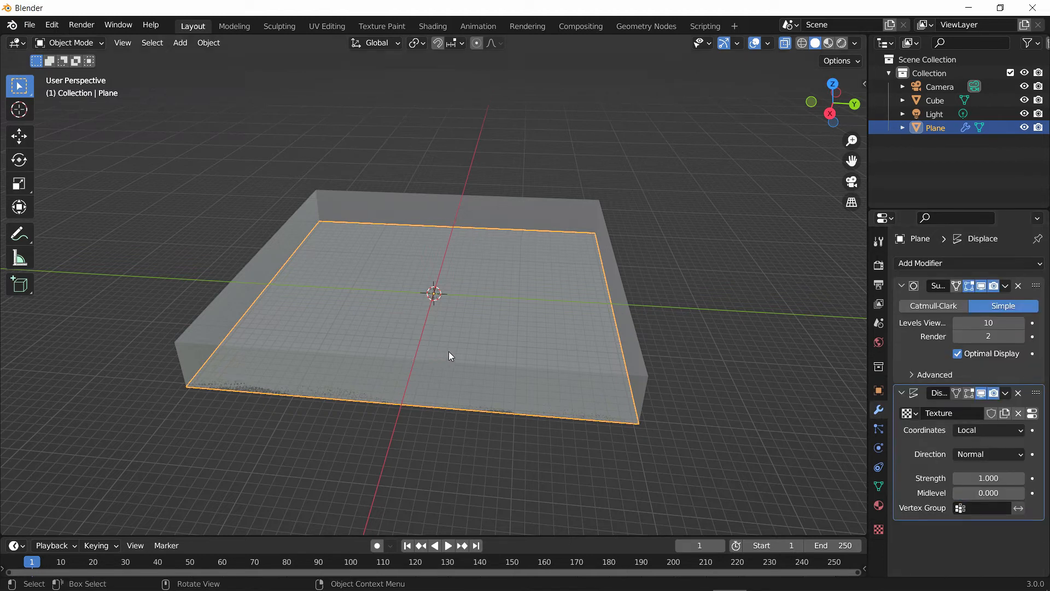
middle_click_drag(254, 305, 768, 328, "alt")
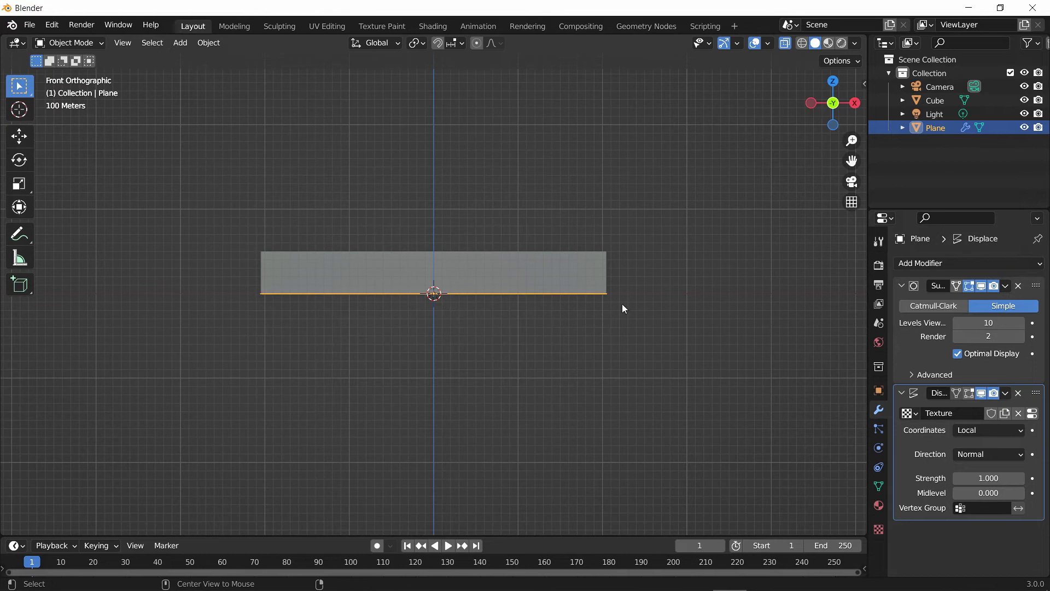
scroll(445, 280, "up", 4)
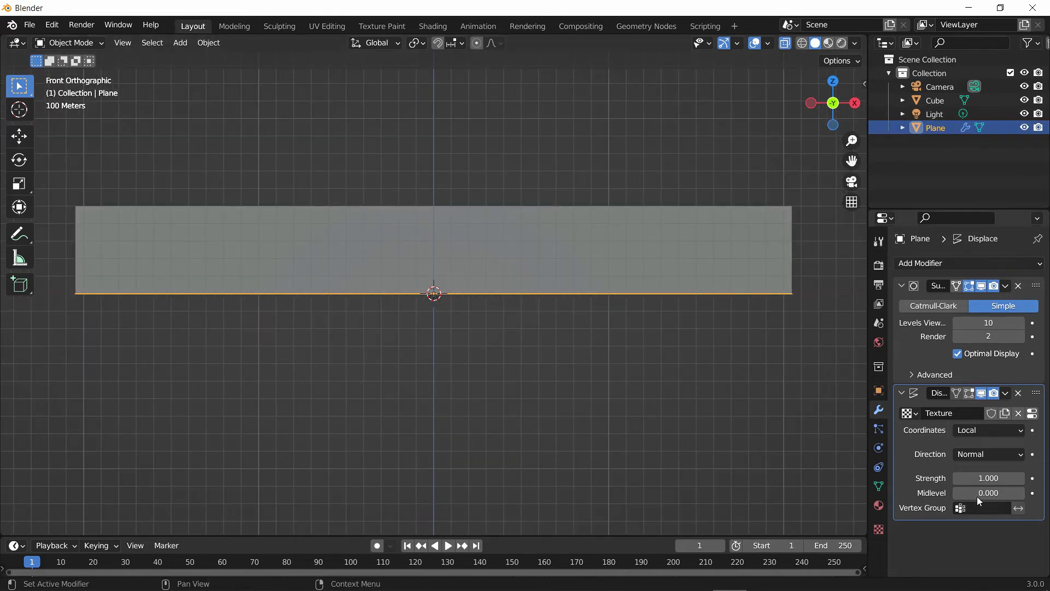
left_click(983, 479)
type("1.2")
key("Return")
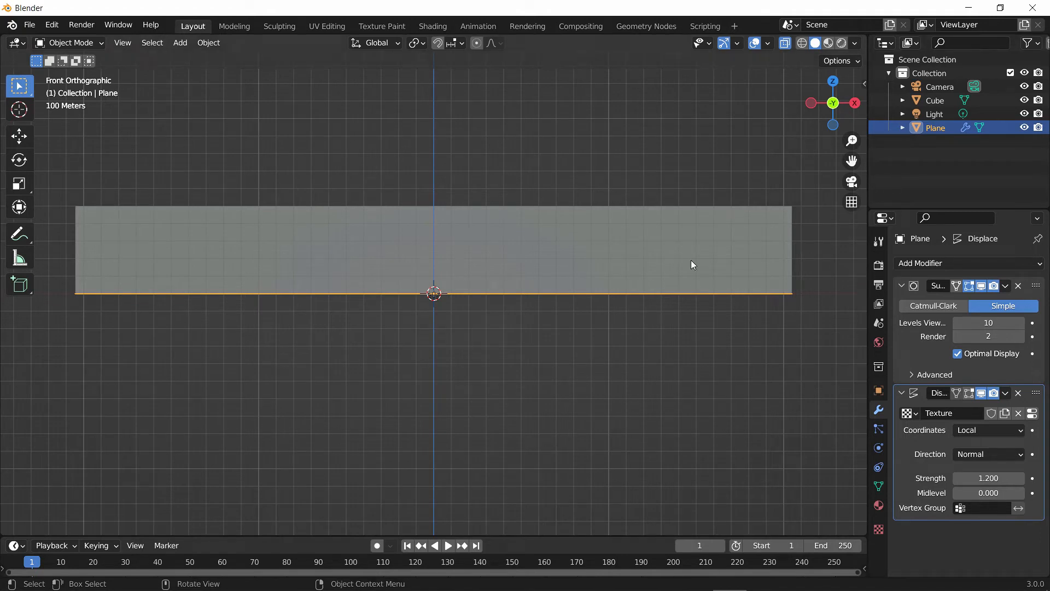
Step: Set the displaced plane's Z dimension to 500 m
key("n")
left_click(805, 321)
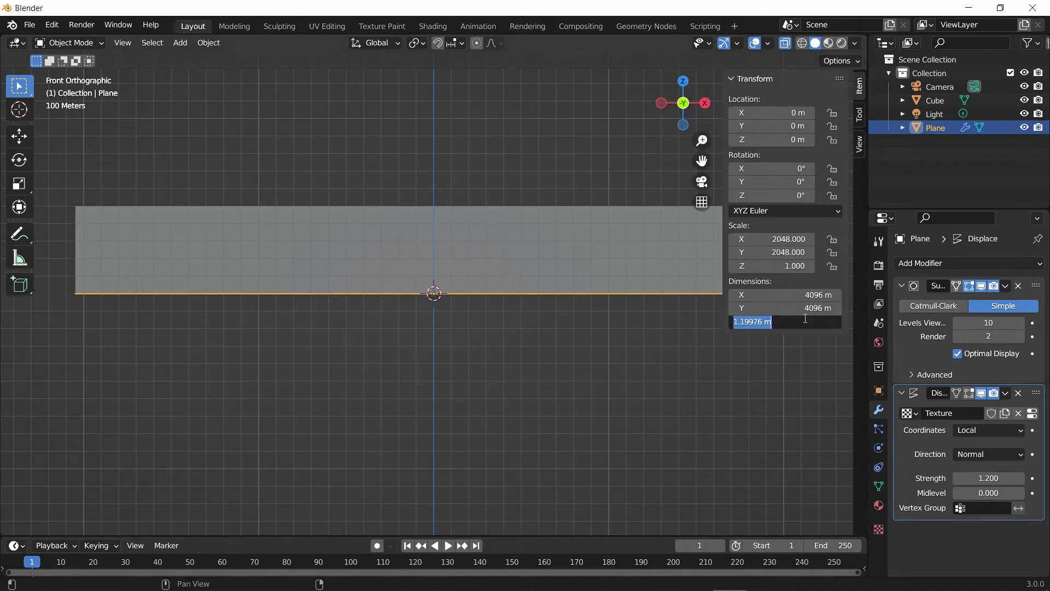
type("51")
key("BackSpace")
type("00m")
key("Return")
key("n")
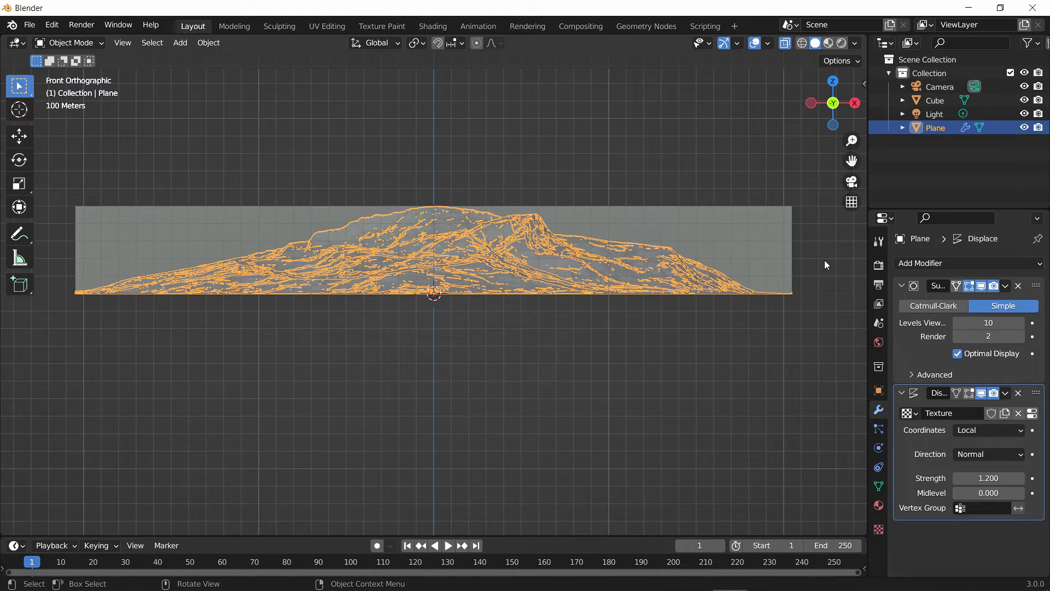
Step: Select the bounding cube and set its X and Y dimensions to 7000 m
left_click(932, 100)
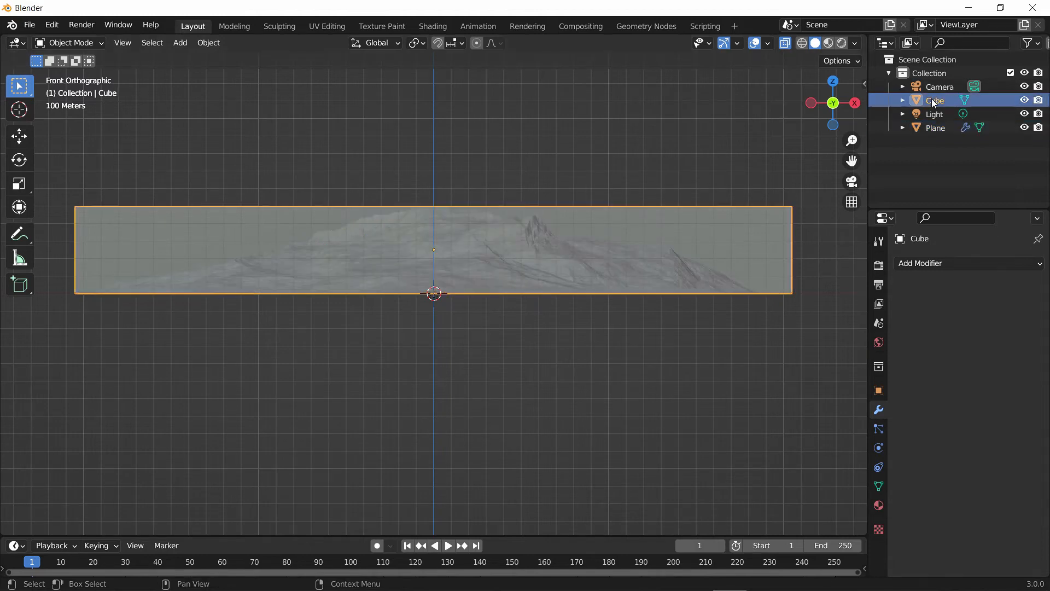
key("n")
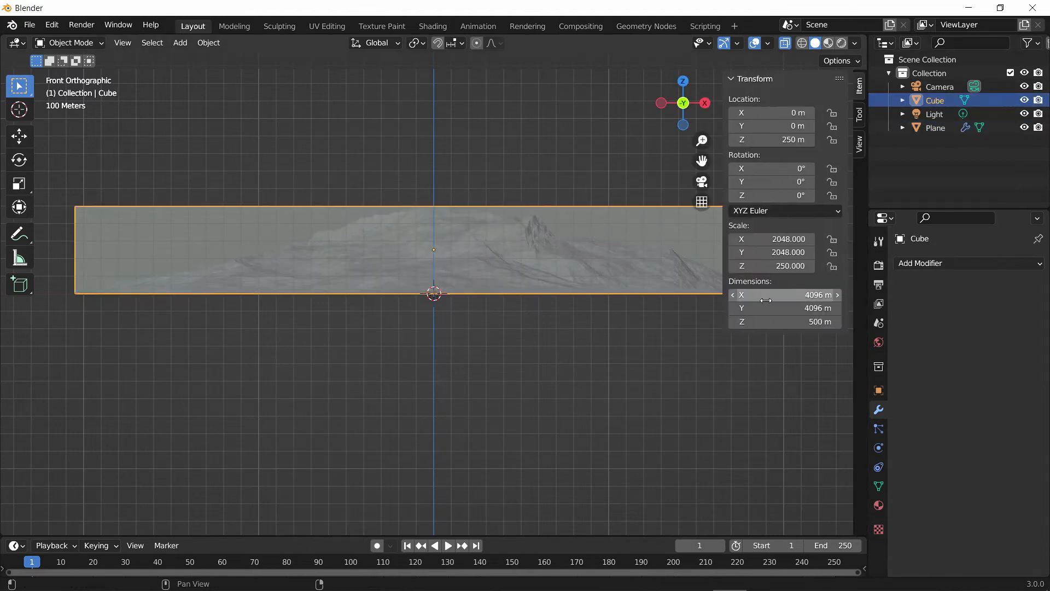
left_click(808, 294)
type("7000m")
left_click(800, 308)
type("7")
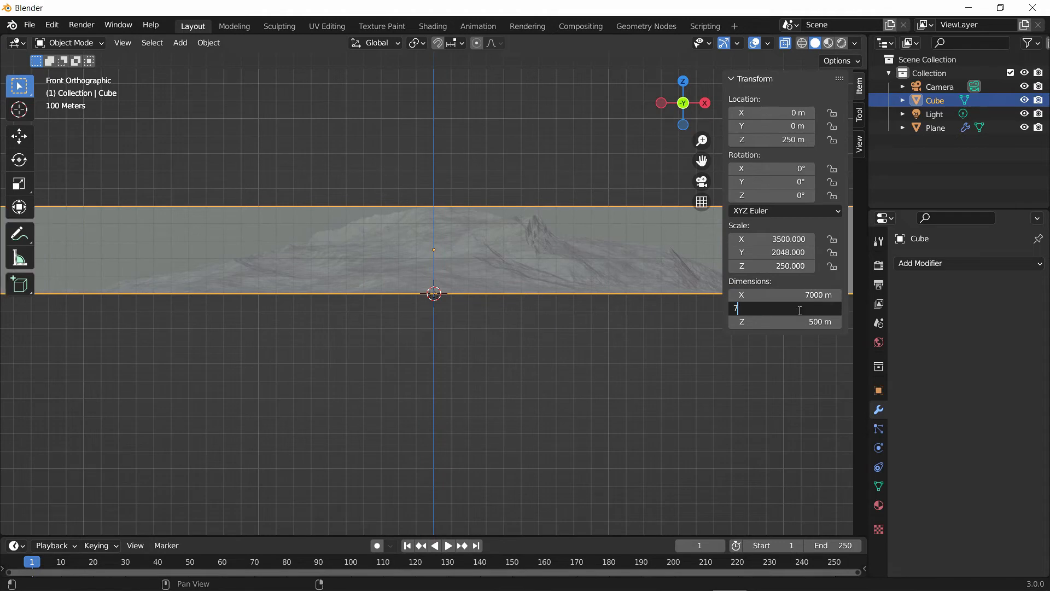
type("000")
key("Return")
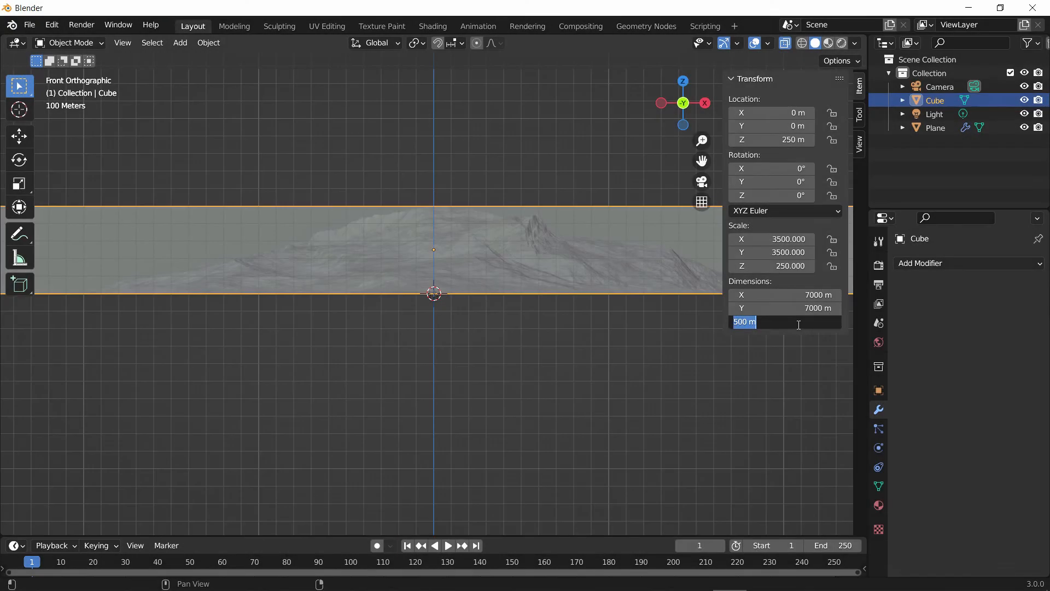
Step: Try a Z dimension of 7000*0.63 m for the bounding cube
type("7000*0.63")
key("Return")
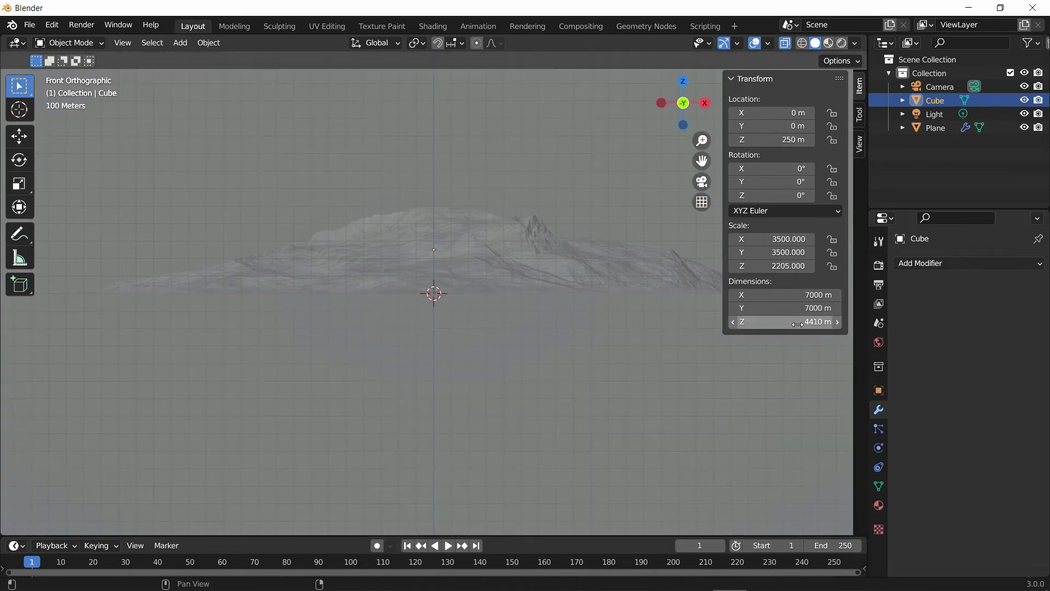
scroll(445, 313, "down", 7)
scroll(444, 313, "up", 3)
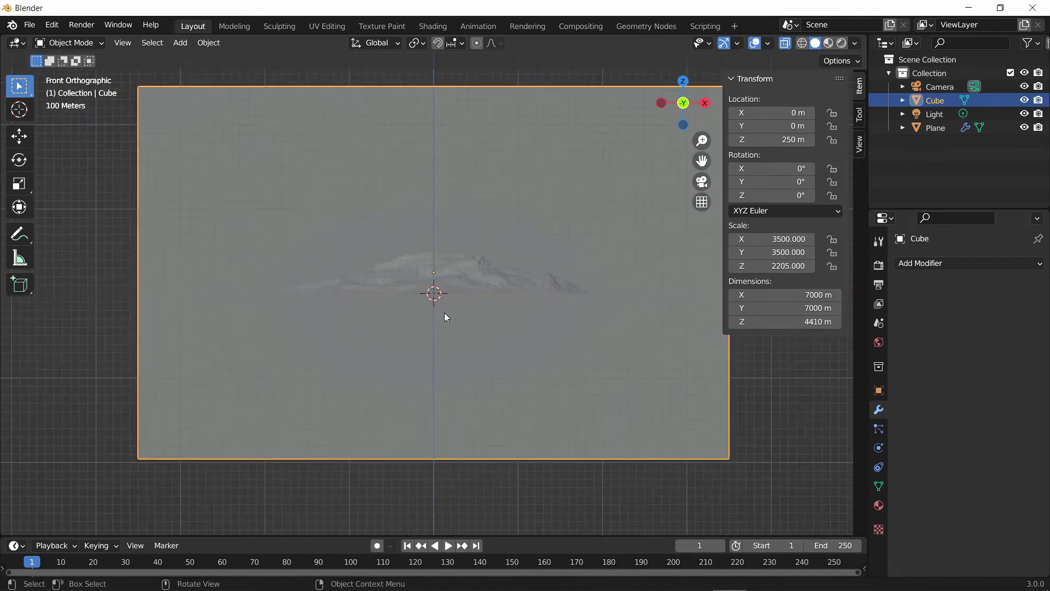
scroll(444, 316, "up", 1)
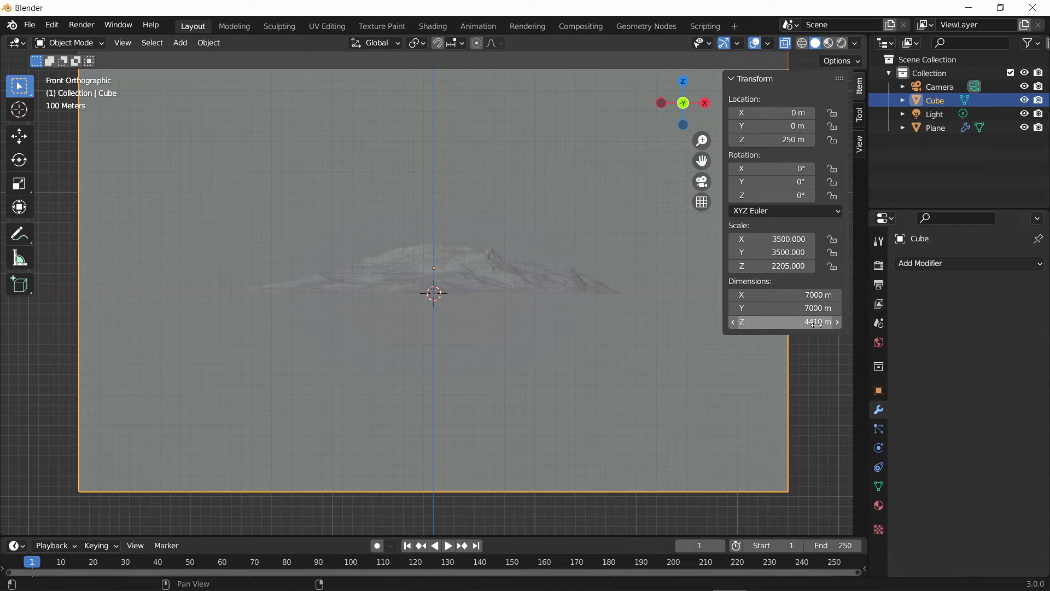
Step: Set the bounding cube's Z dimension to 500/4096*7000, giving 854 m
left_click(817, 324)
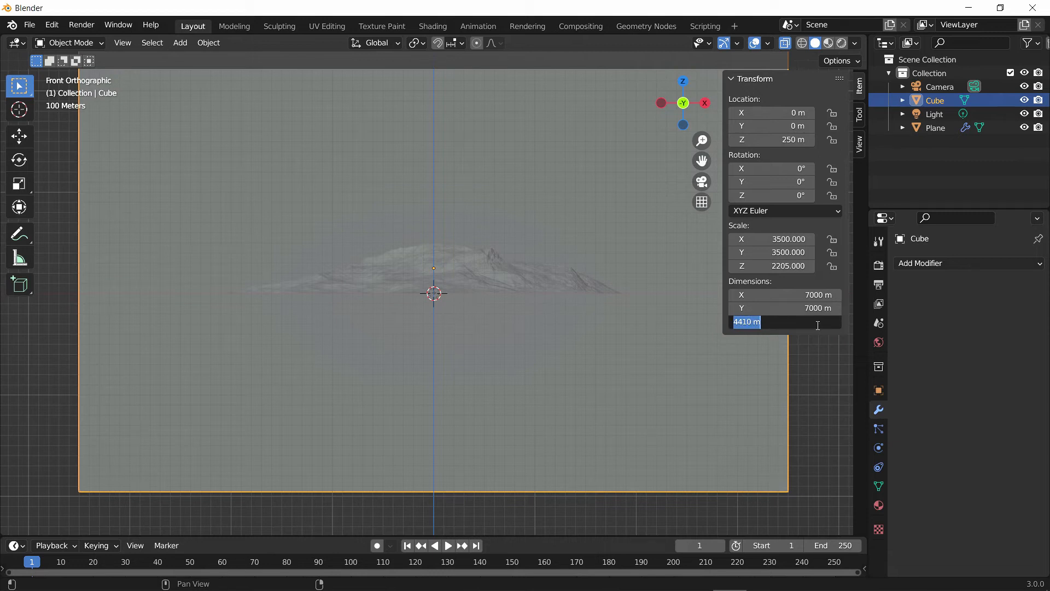
type("500/4096")
key("Return")
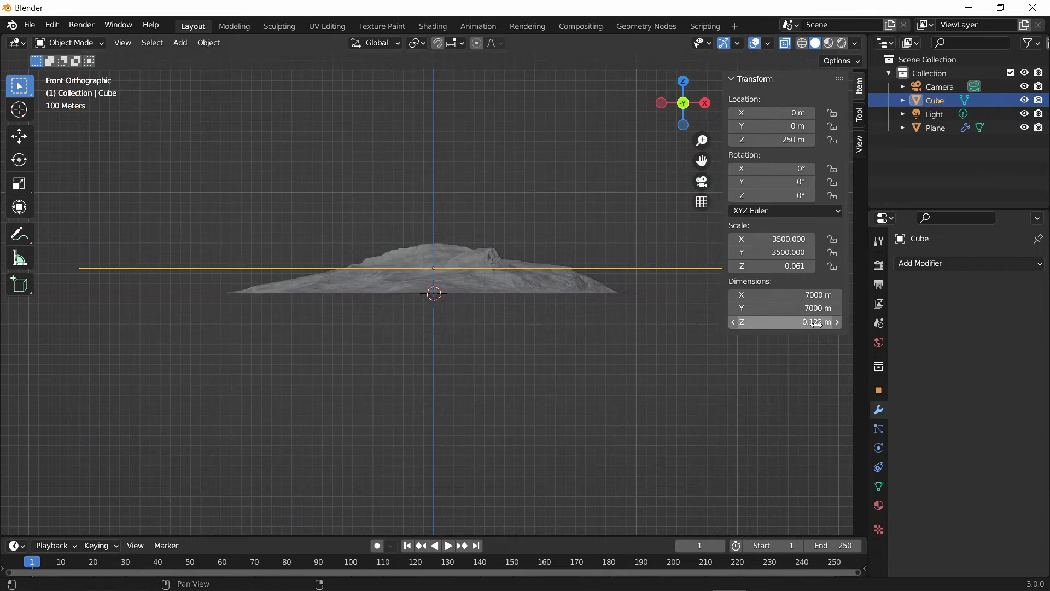
left_click(817, 322)
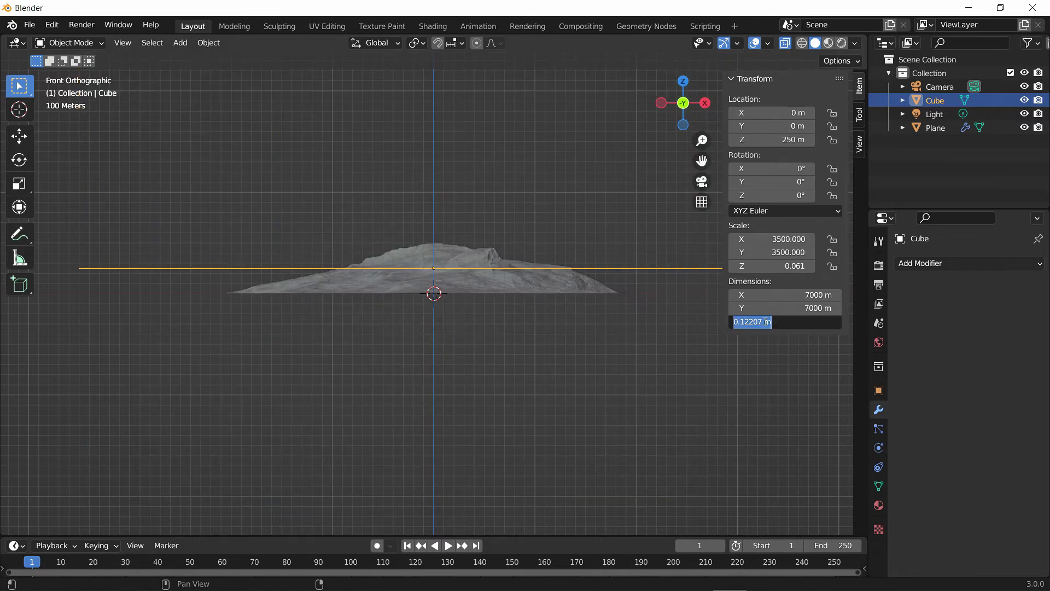
left_click(765, 321)
type("*7000")
key("Return")
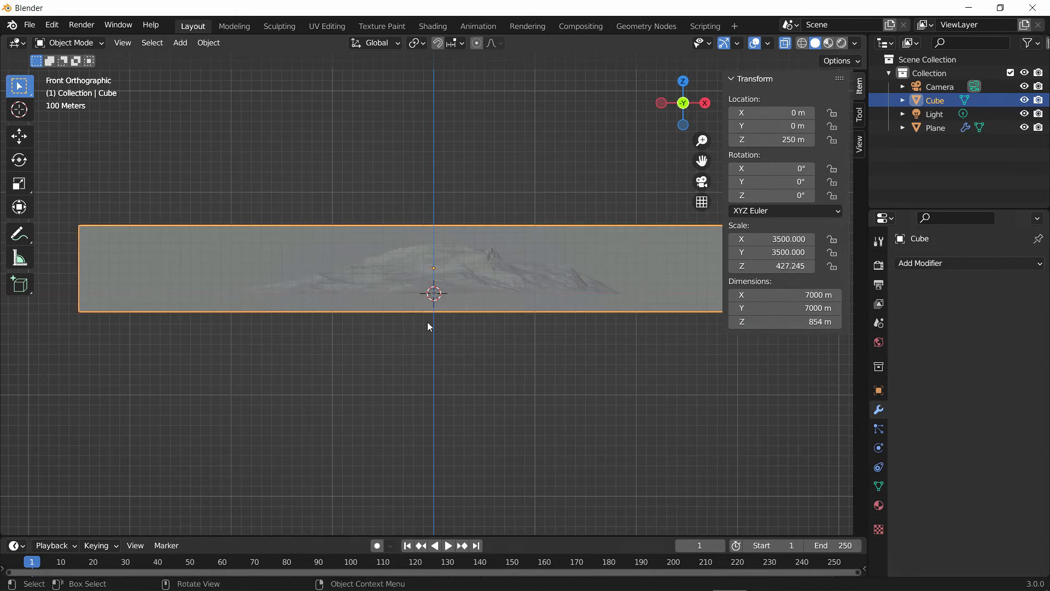
Step: Snap the cube to the 3D cursor and raise it by half its height along Z so its base sits at ground level
key("shift+s")
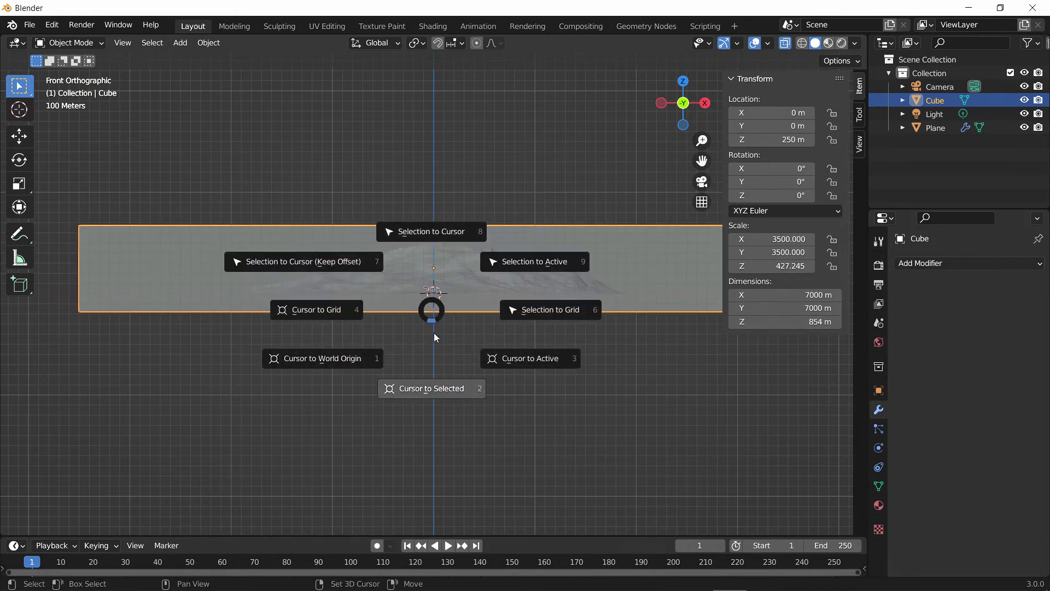
left_click(436, 246)
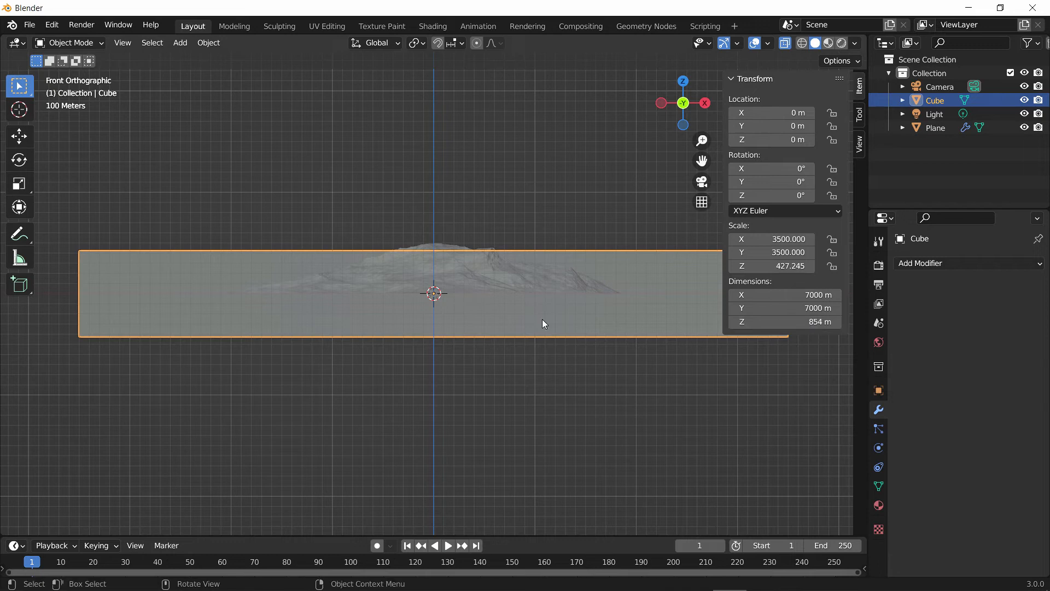
type("gz42")
key("Return")
key("n")
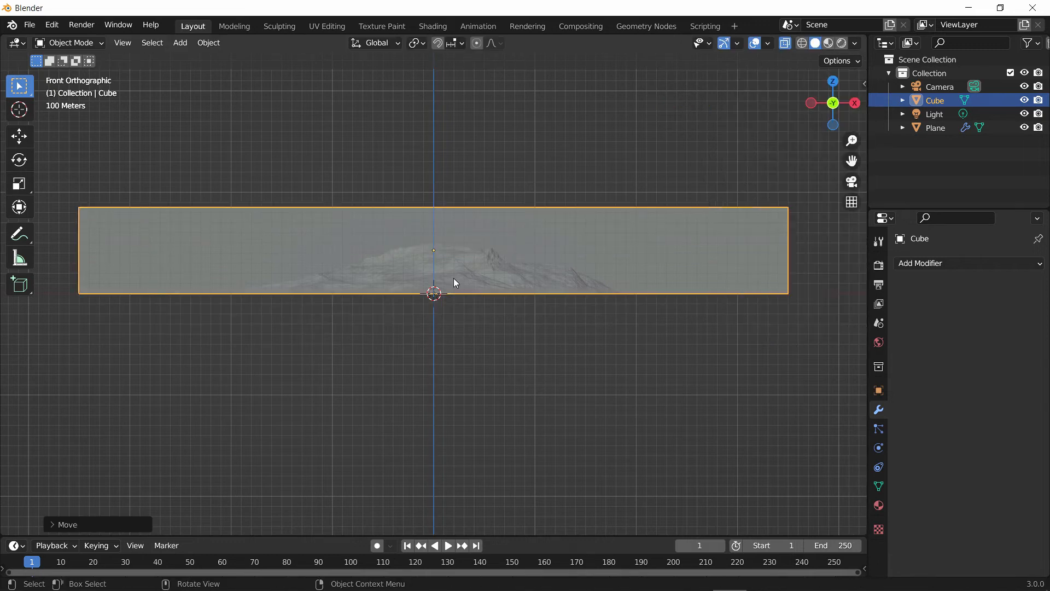
Step: Select the displaced plane and set its dimensions to 7000 m in X and Y and 900 m in Z
scroll(459, 276, "up", 3)
left_click(943, 127)
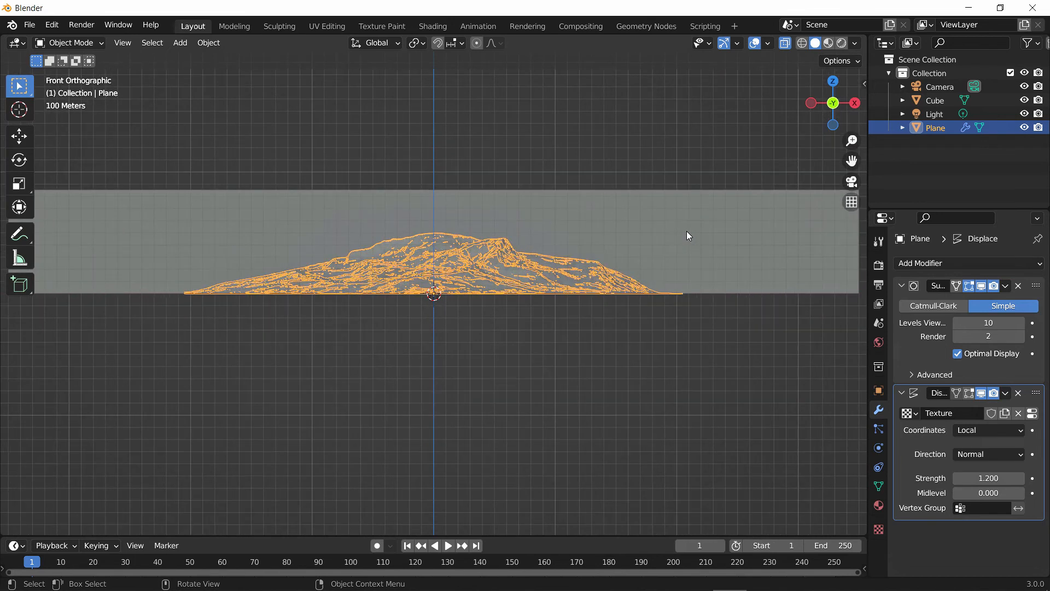
key("n")
left_click(800, 296)
type("7000")
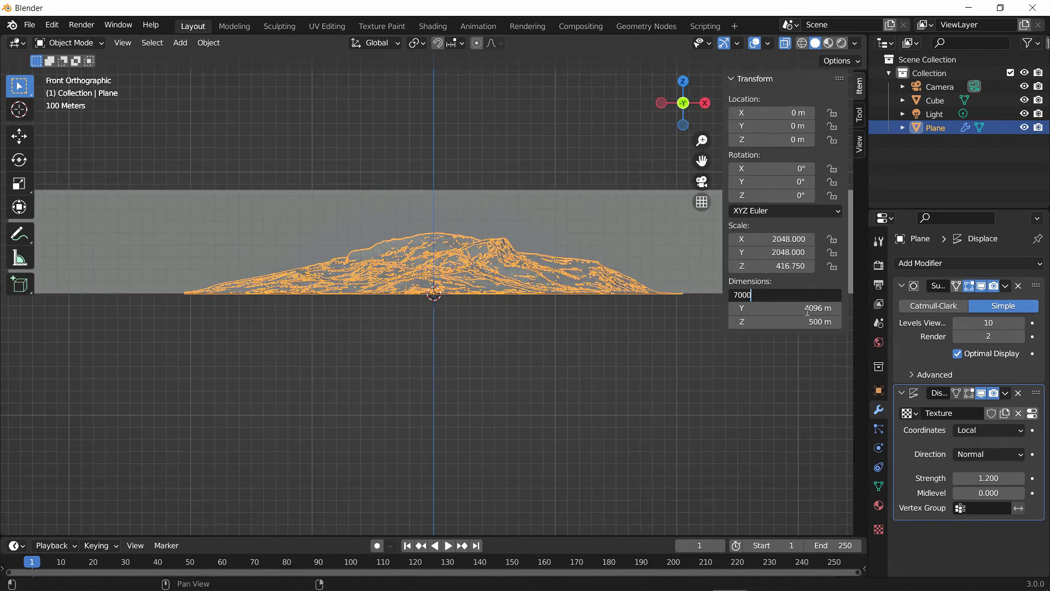
key("Tab")
type("7000")
key("Tab")
type("900")
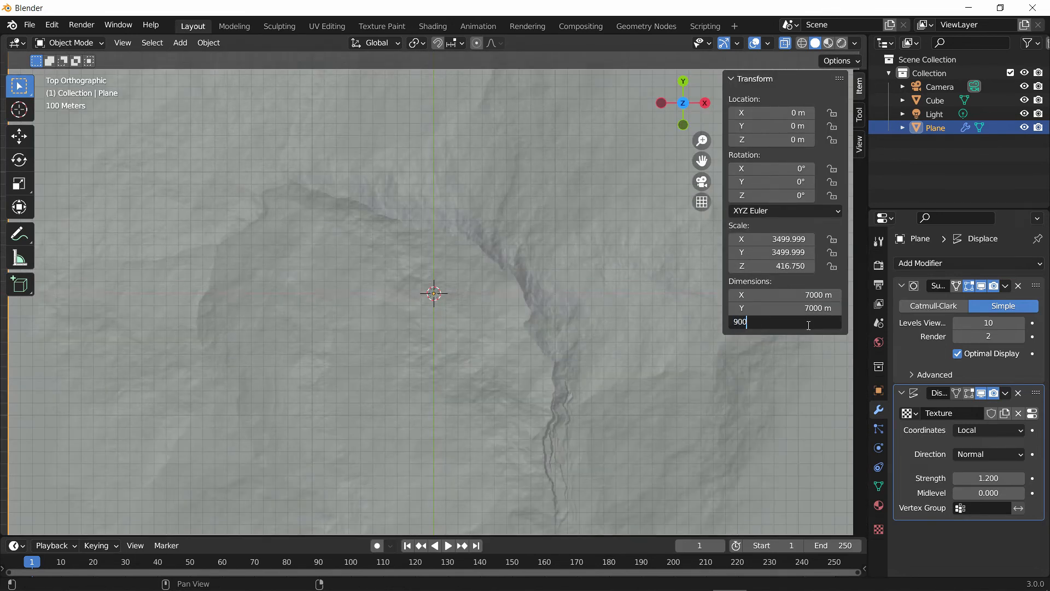
key("Return")
scroll(437, 336, "down", 3)
key("n")
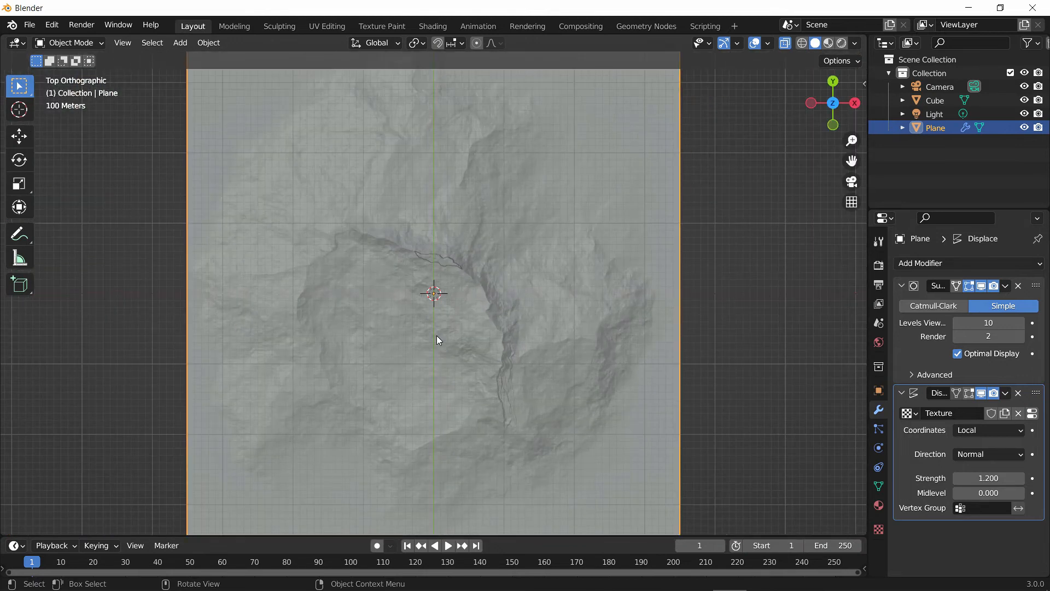
Step: In the left view, fine-tune the plane's Displace Strength to 1.14 so the peak meets the cube's top edge
key("ctrl+KP_3")
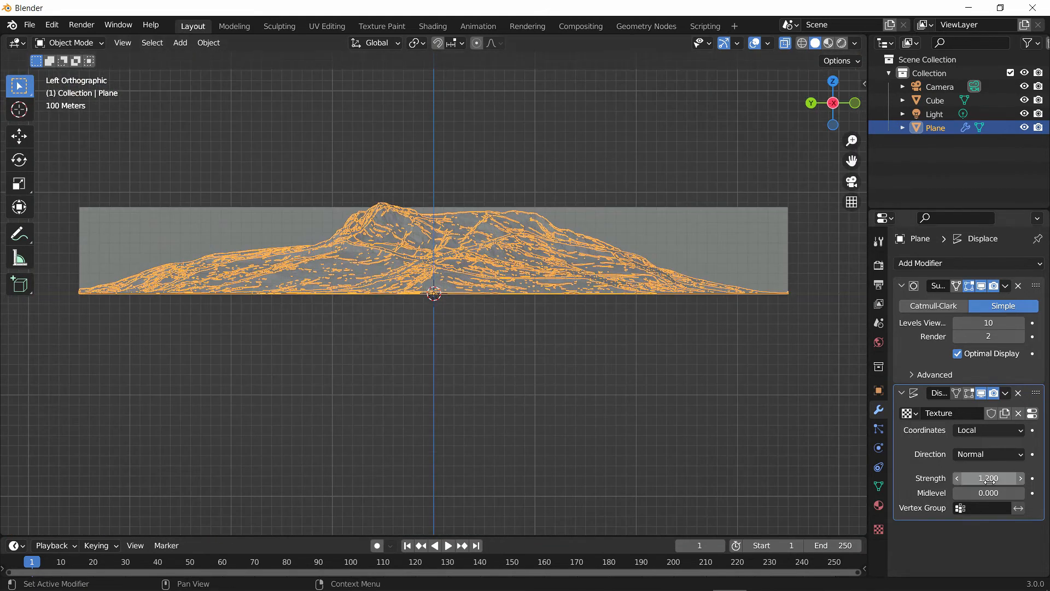
scroll(353, 141, "up", 5)
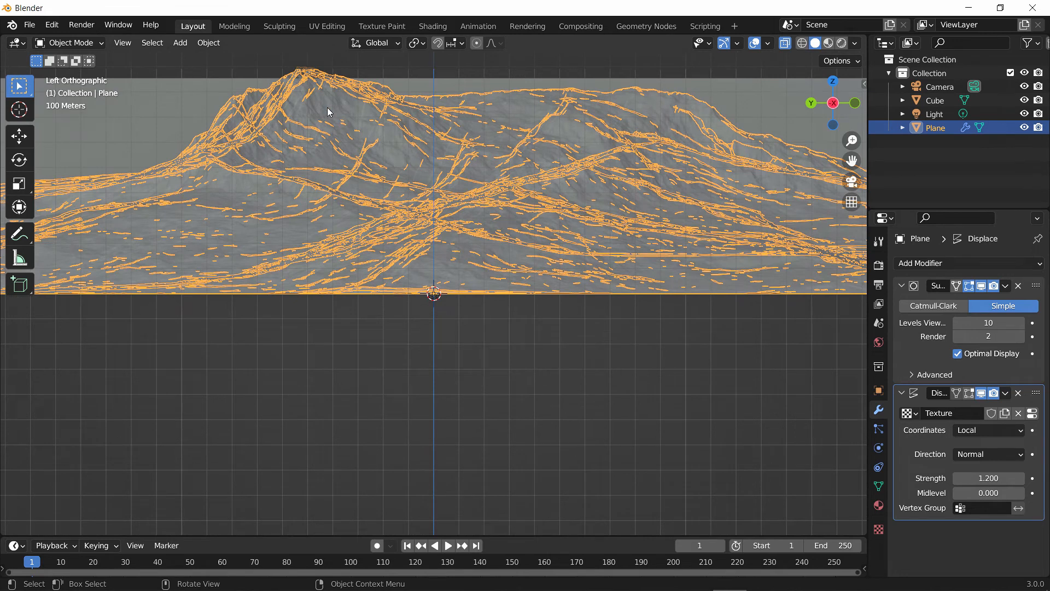
middle_click_drag(328, 113, 372, 231, "shift")
double_click(983, 479)
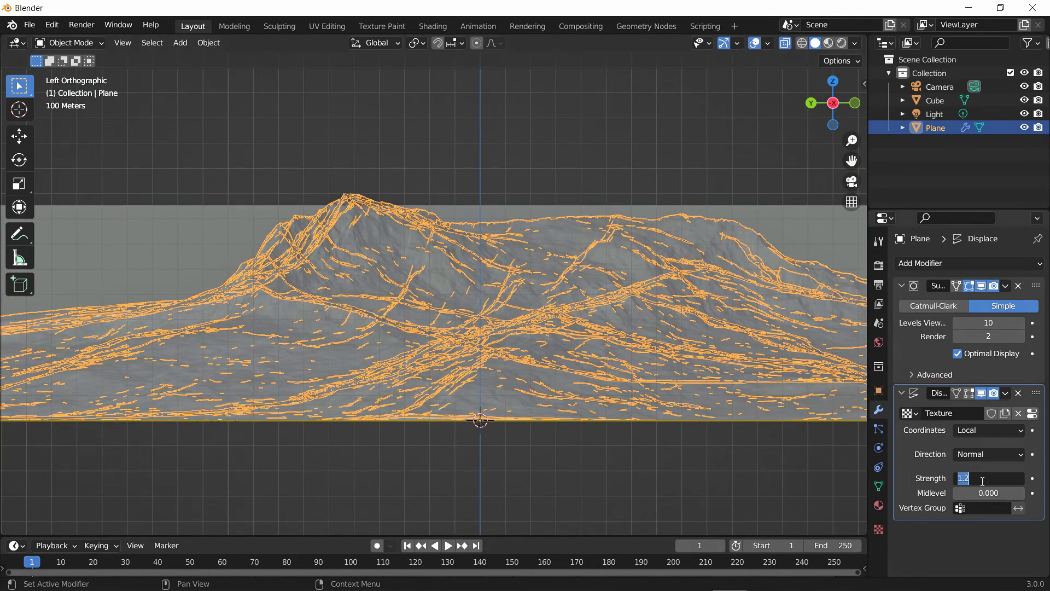
type("1.18")
key("Return")
double_click(981, 481)
type("1.4")
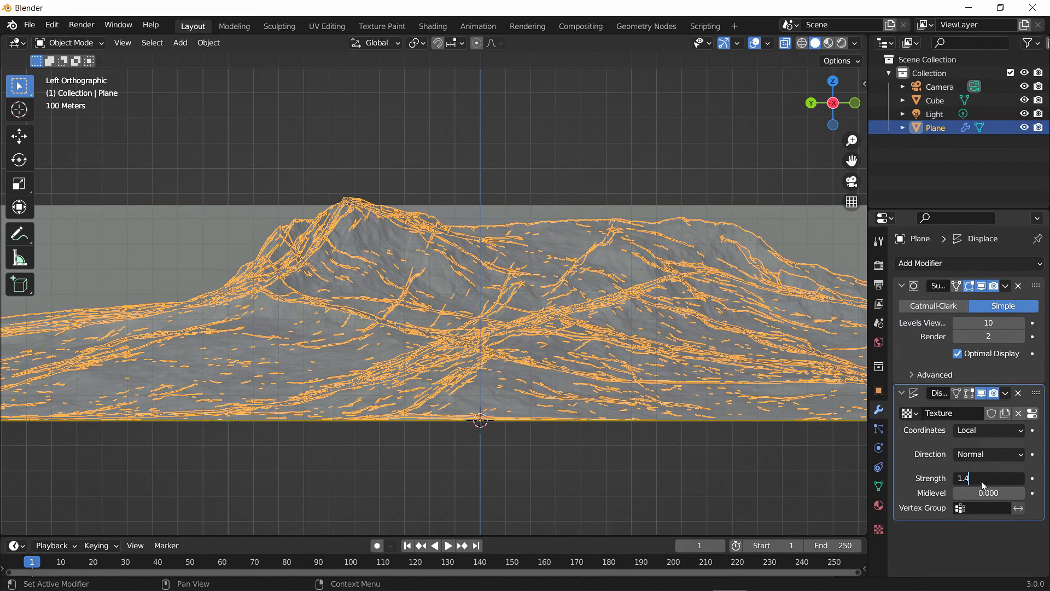
key("Return")
double_click(981, 481)
type("1.14")
key("Return")
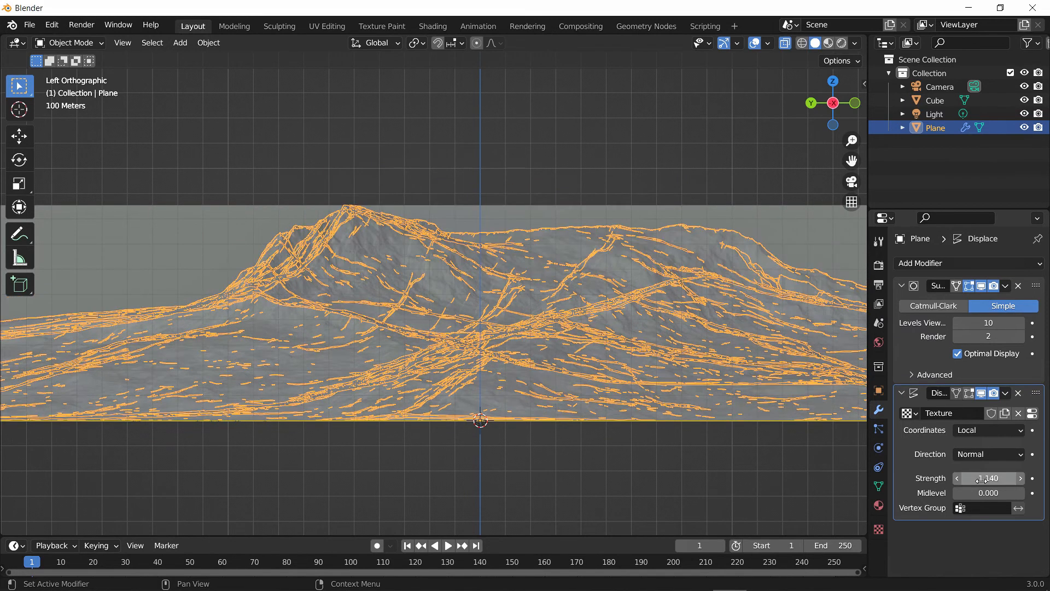
Step: Examine how the terrain's peak and outer edges line up with the bounding cube in the left view
scroll(337, 192, "up", 2)
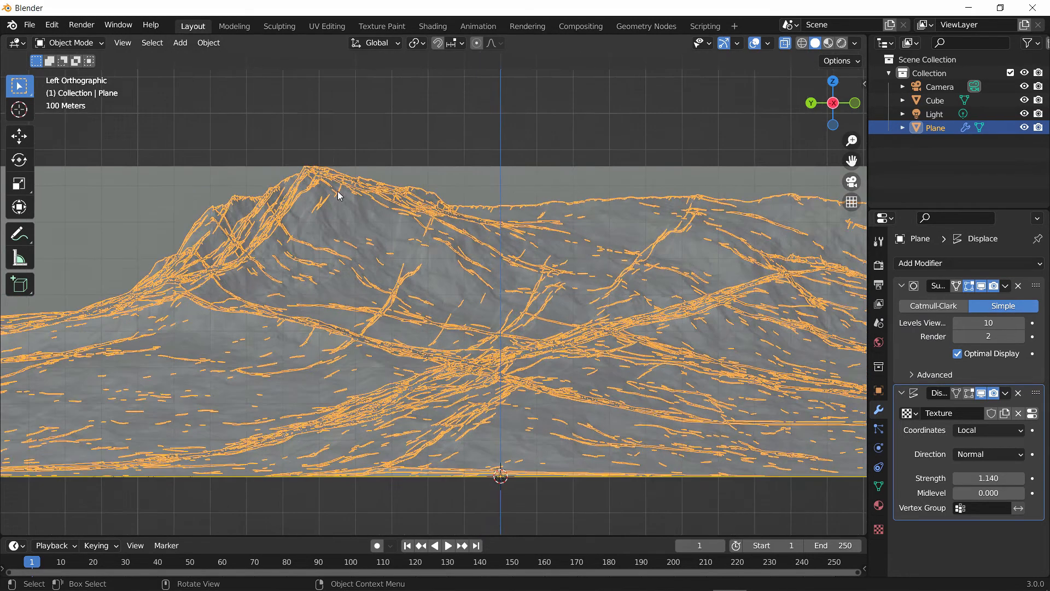
scroll(337, 192, "up", 1)
scroll(532, 245, "down", 3)
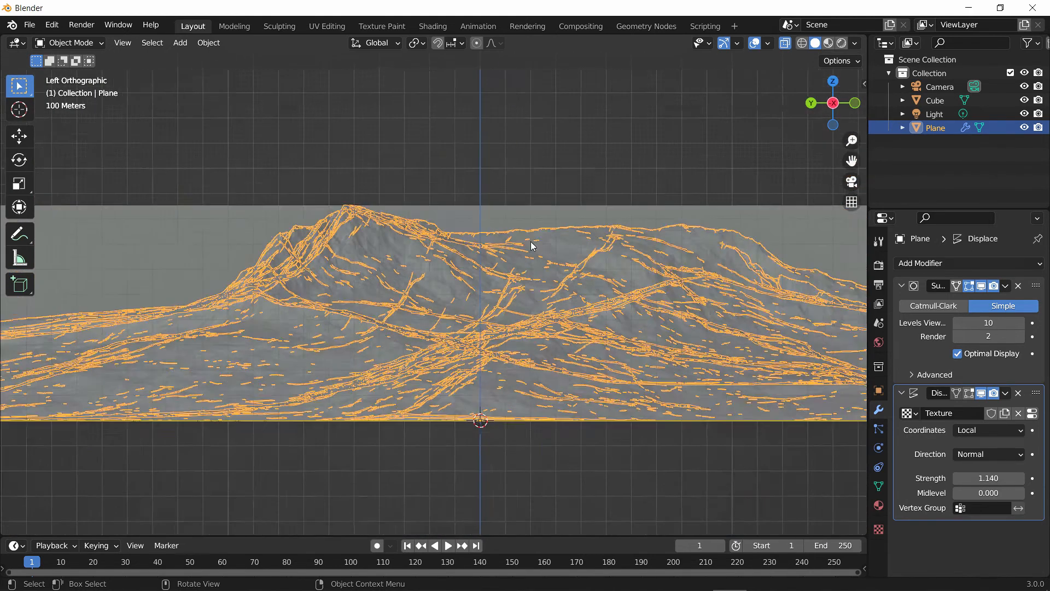
scroll(547, 426, "down", 3)
scroll(528, 393, "down", 1)
scroll(527, 406, "up", 1)
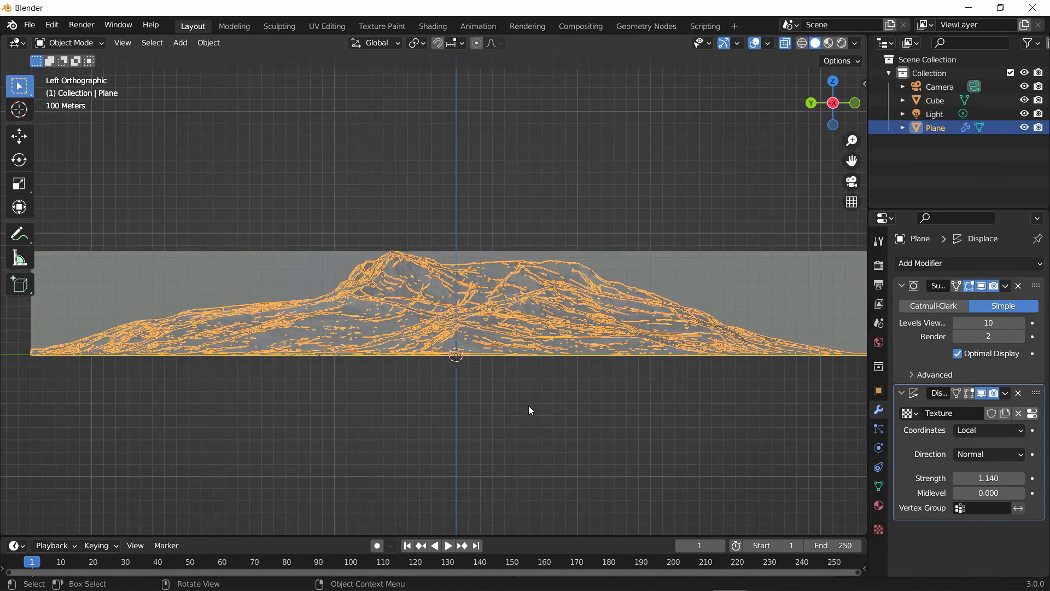
scroll(529, 409, "down", 1)
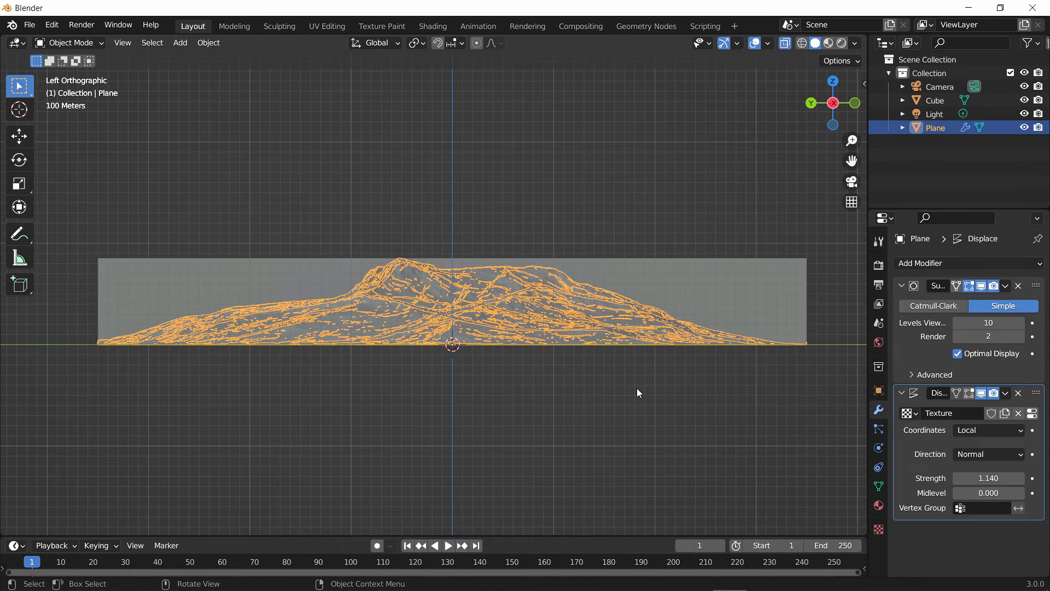
Step: Replace the displacement texture's image with Mountainraw.png and return to the plane's modifiers
left_click(879, 531)
left_click(1033, 502)
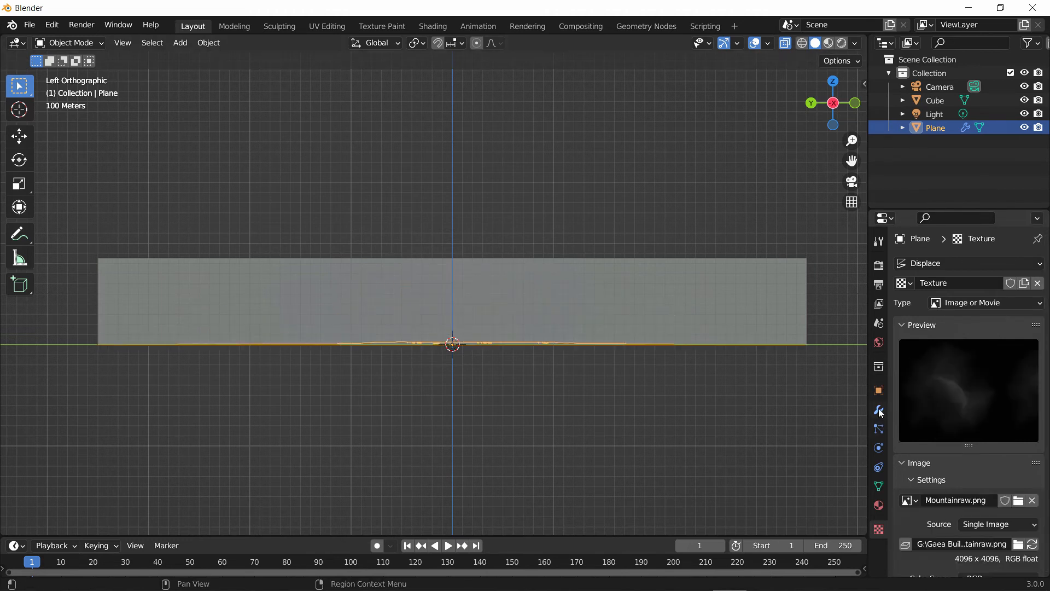
left_click(879, 410)
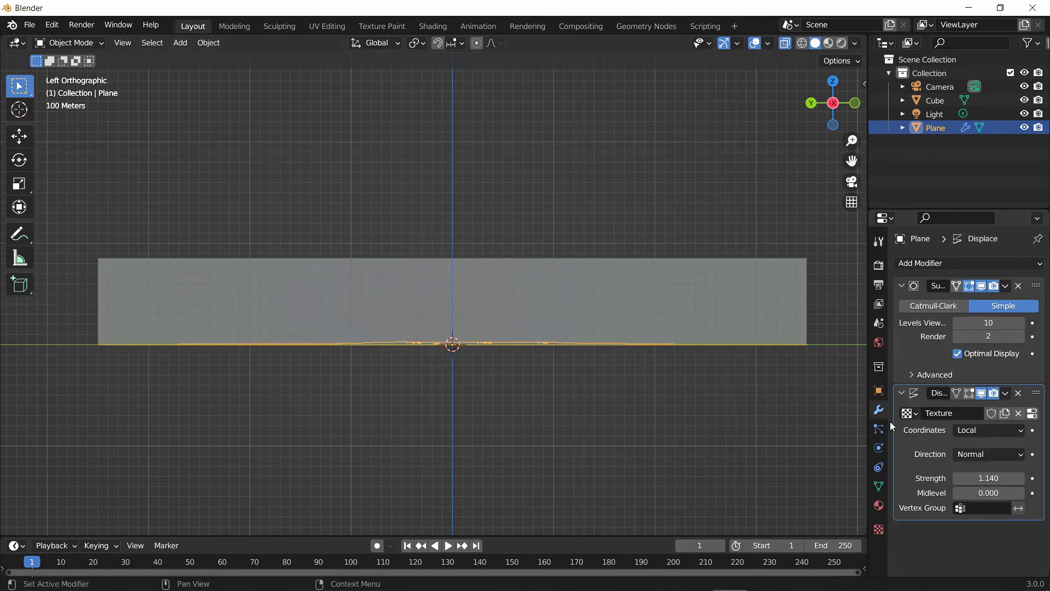
Step: Set the Displace modifier's Strength to 10 and the plane's Z dimension to 1200 m
left_click(982, 478)
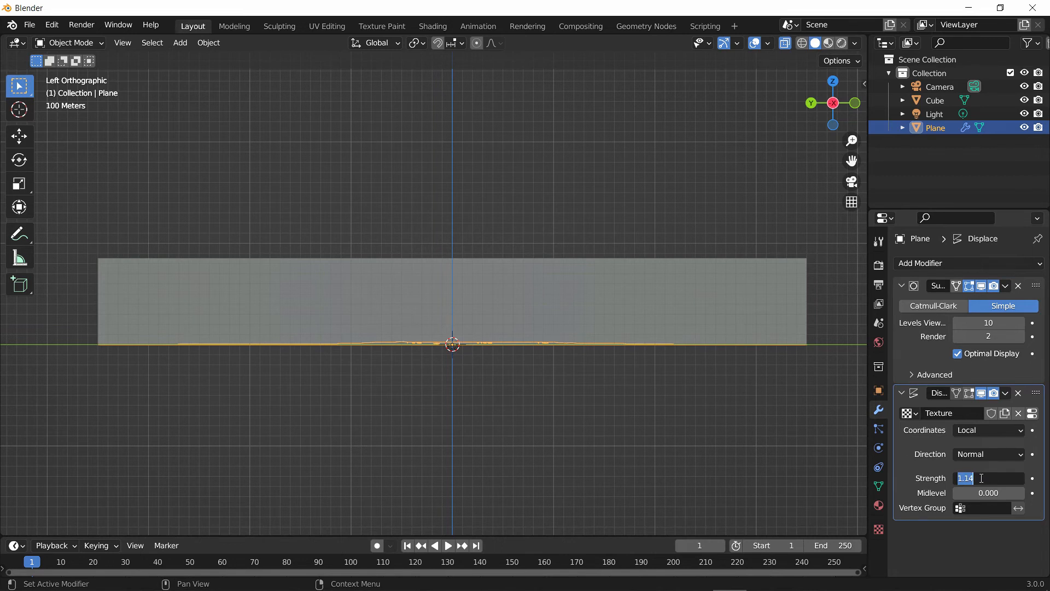
type("10")
key("Return")
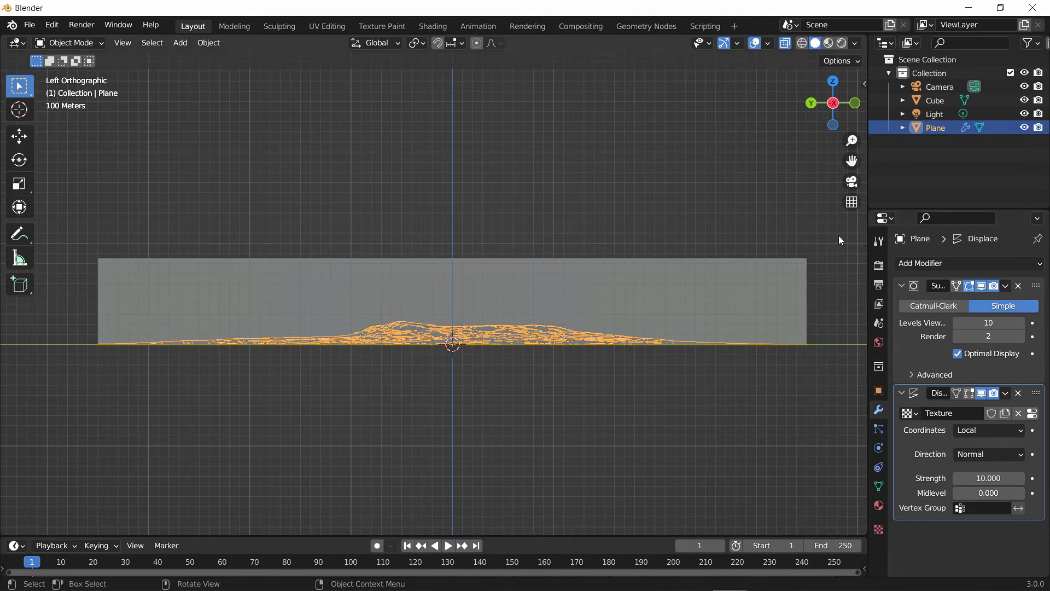
key("n")
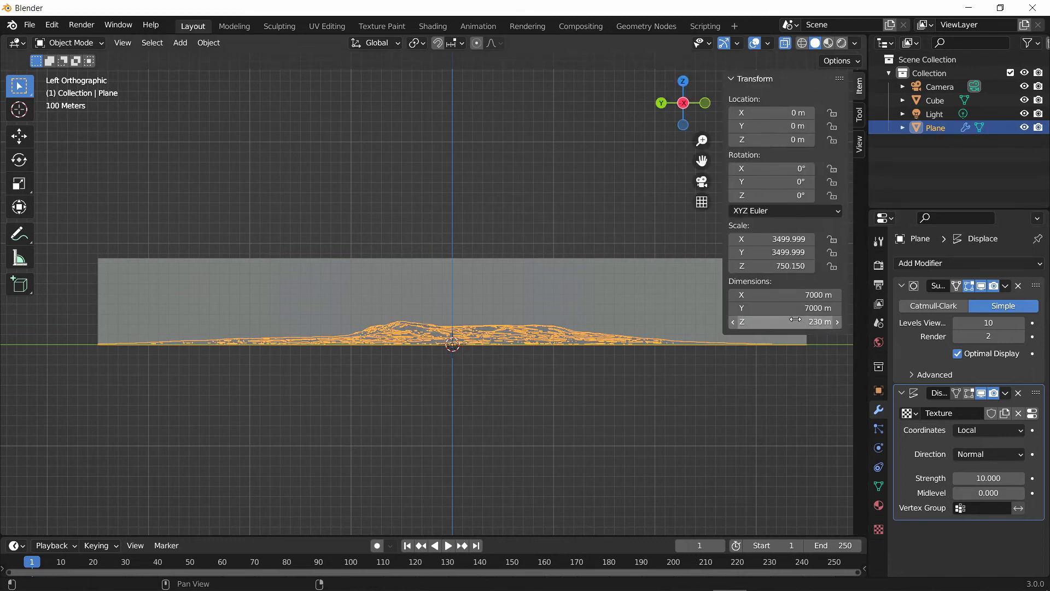
left_click(800, 322)
type("1200")
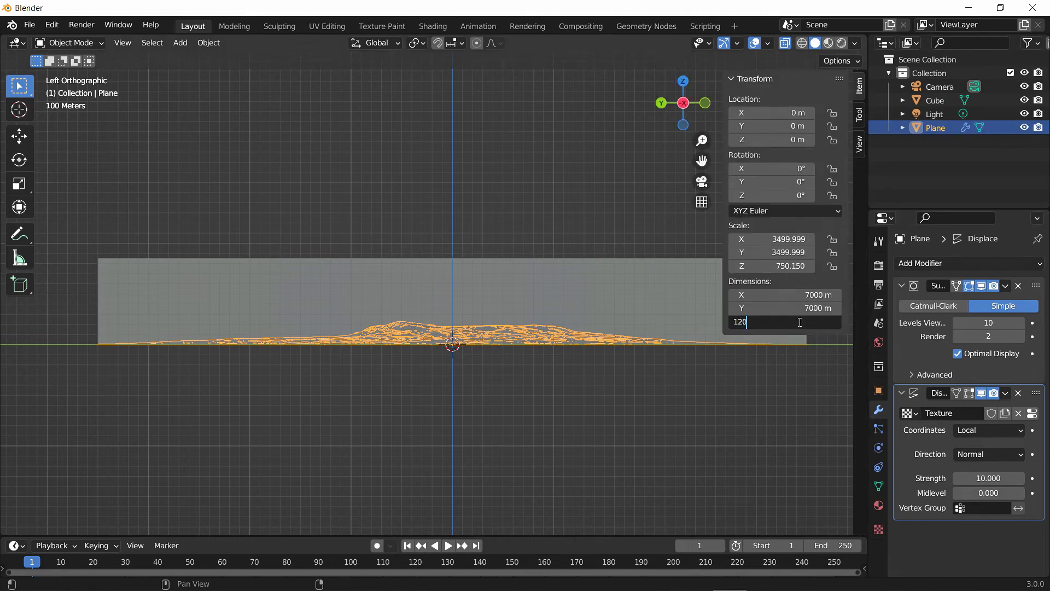
key("Return")
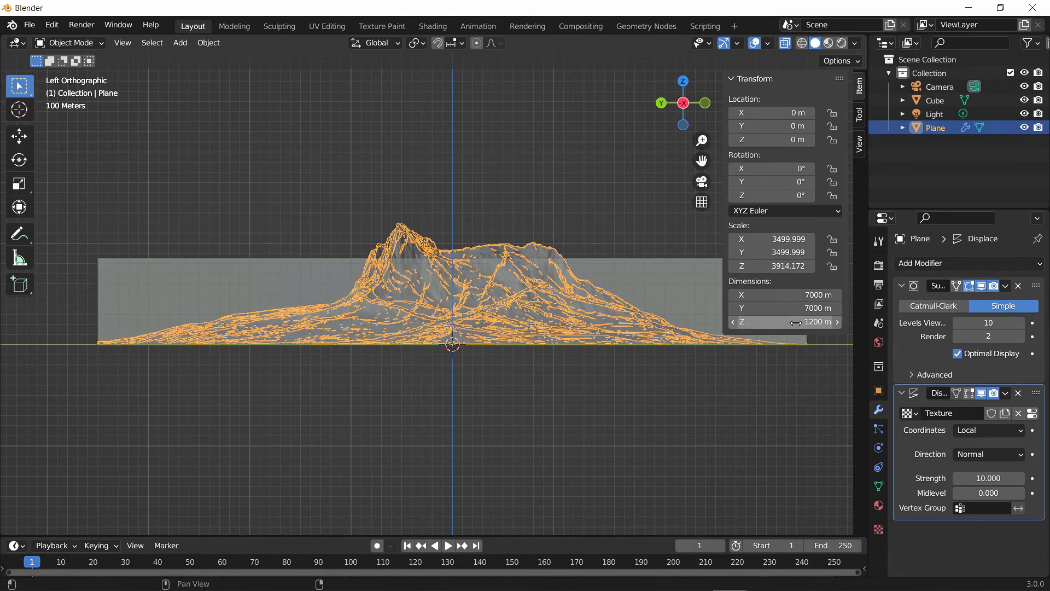
Step: Reduce the Displace Strength through 8 and 7.6 to 7.2 and compare the peak with the cube's top edge
left_click(989, 479)
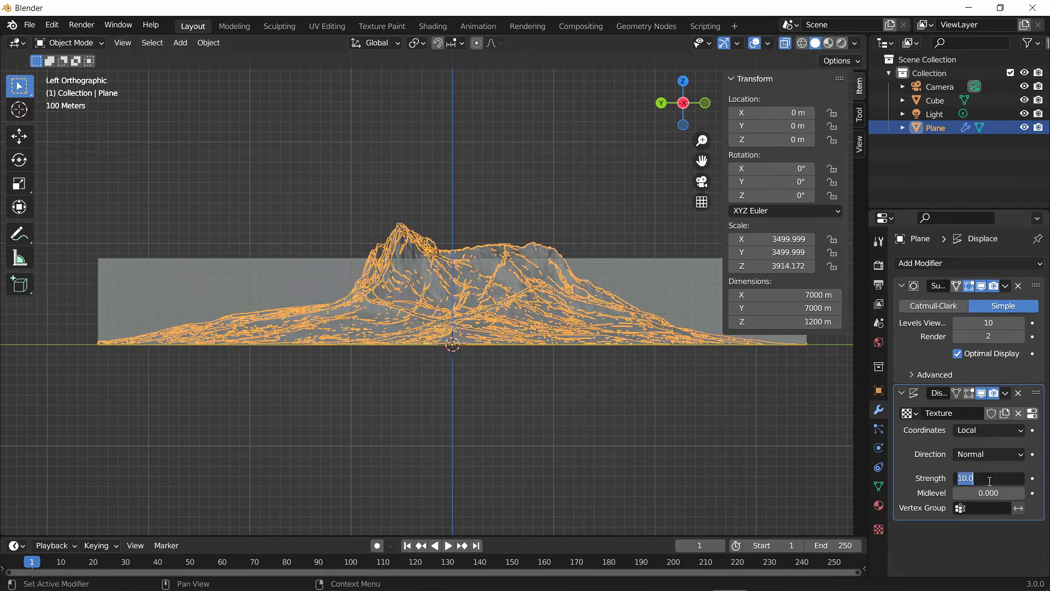
type("8")
key("Return")
key("n")
left_click(986, 478)
type("7.6")
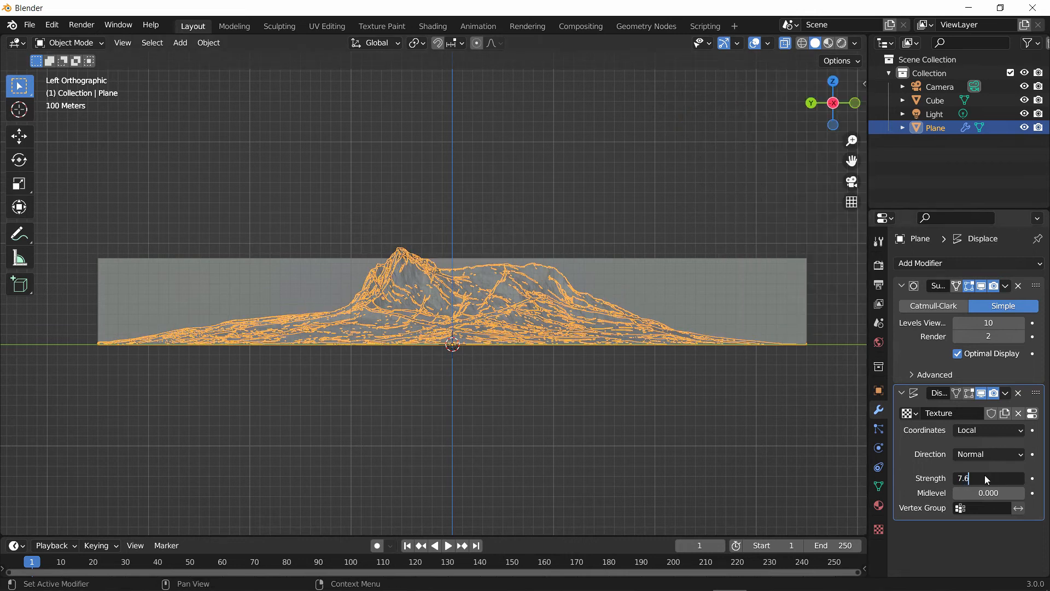
key("Return")
left_click(990, 479)
type("7.2")
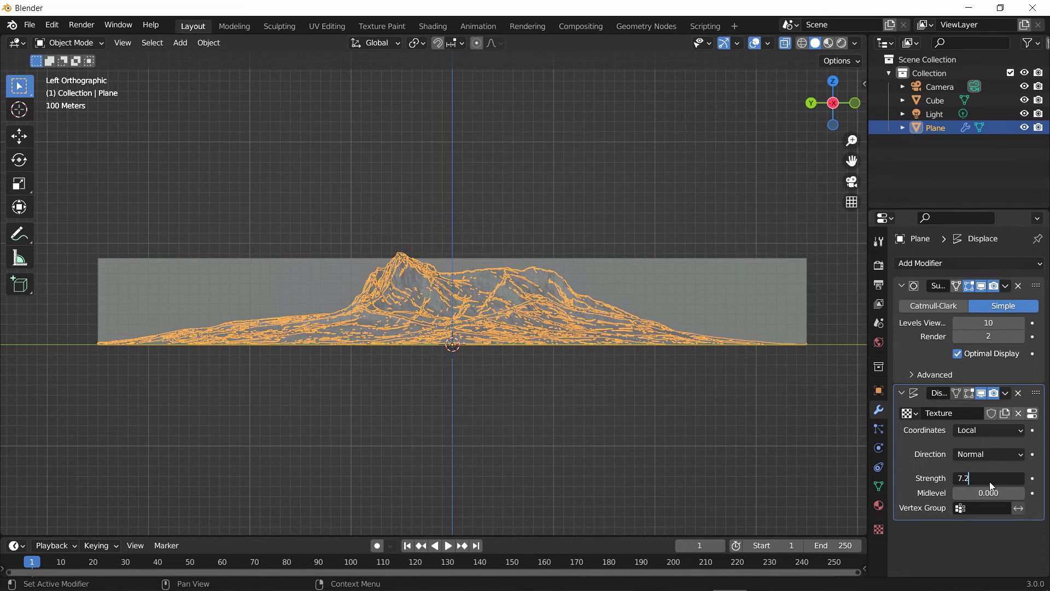
key("Return")
scroll(303, 214, "up", 10)
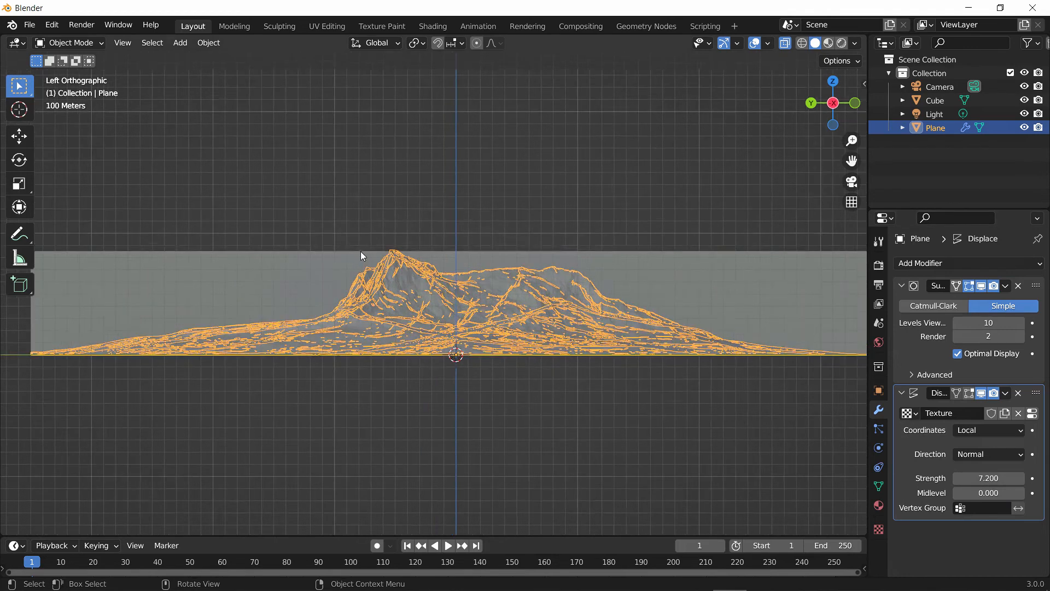
scroll(308, 168, "down", 2)
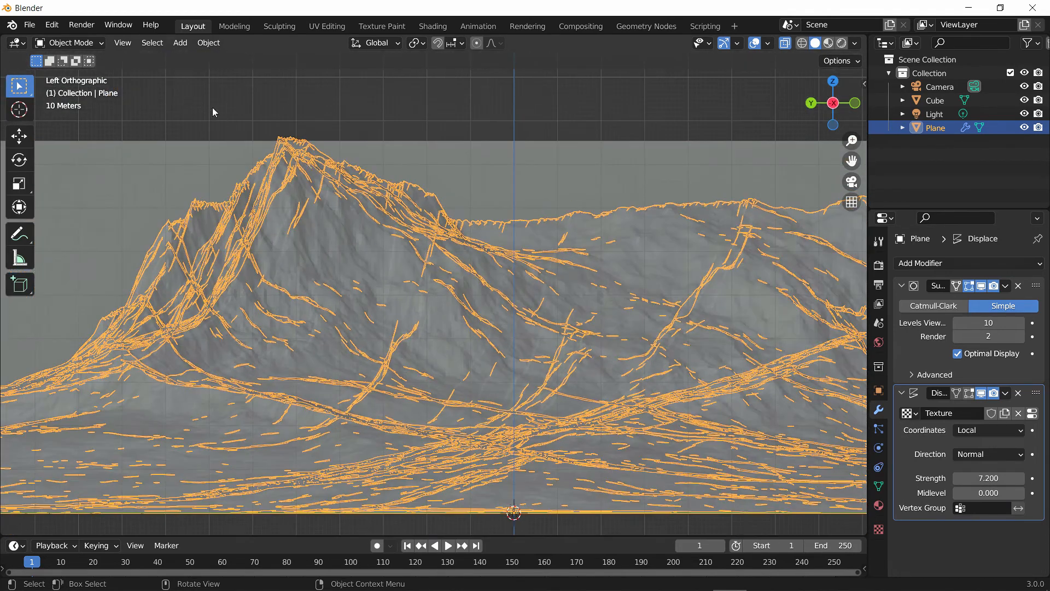
scroll(259, 132, "down", 7)
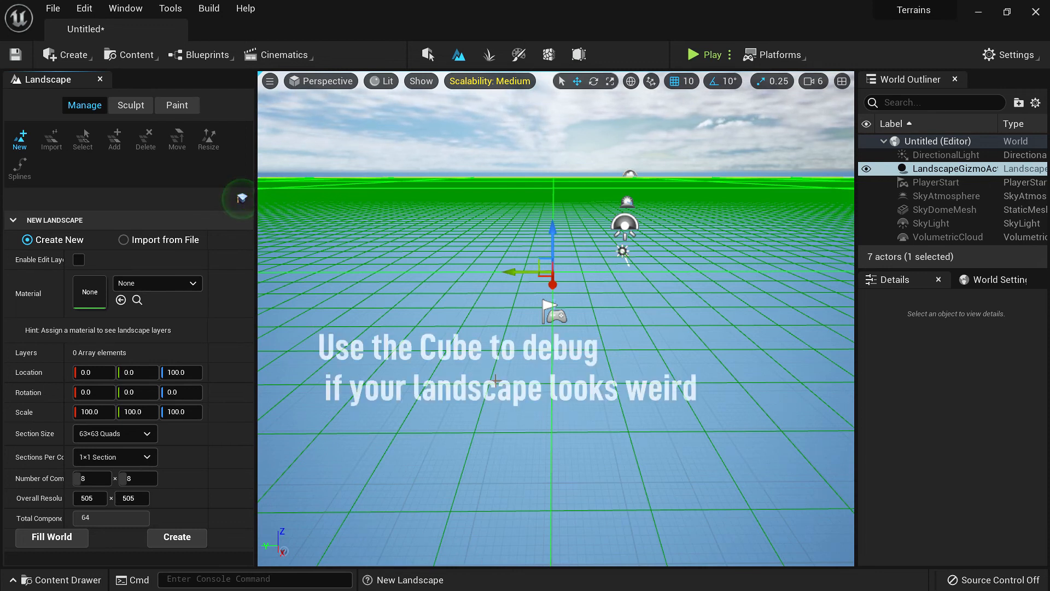
Step: In Unreal Engine, set the new landscape to import from the Gaea heightmap file and set its X scale to 100.0*6000/4033
left_click(123, 240)
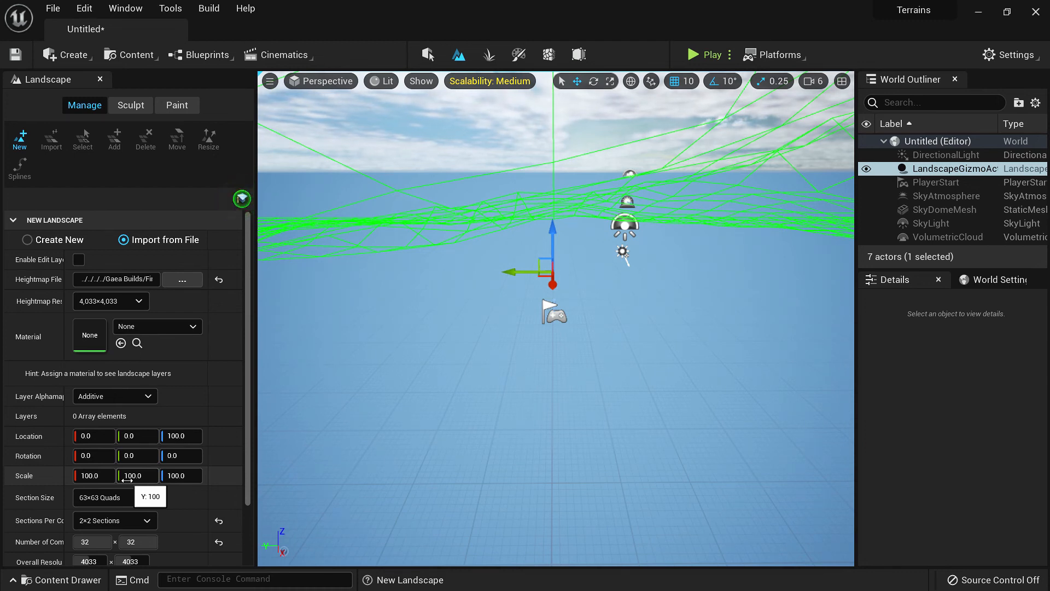
left_click(103, 476)
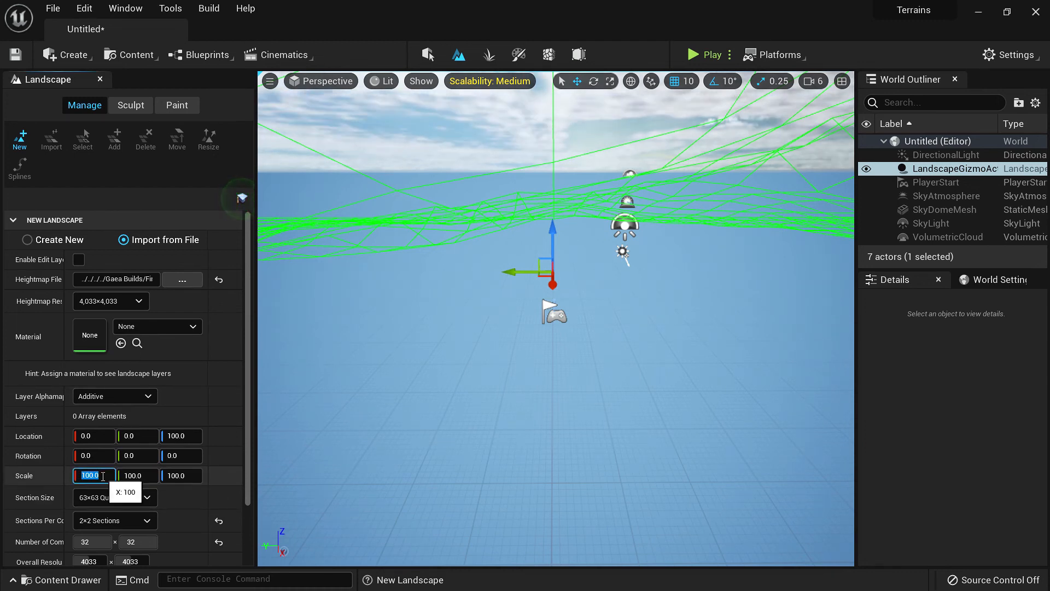
left_click(103, 475)
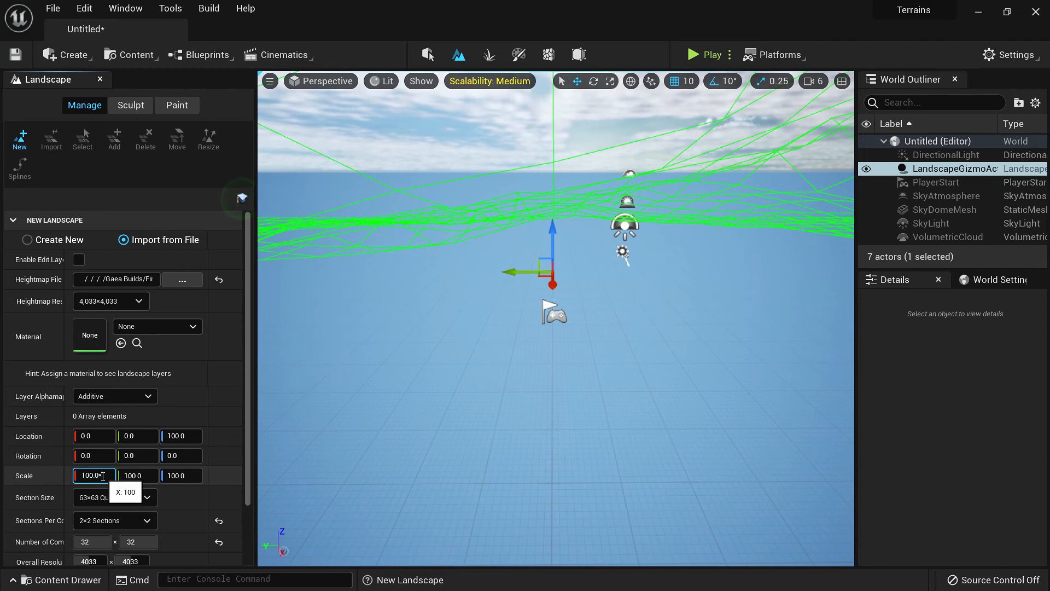
type("*6000")
type("/4033")
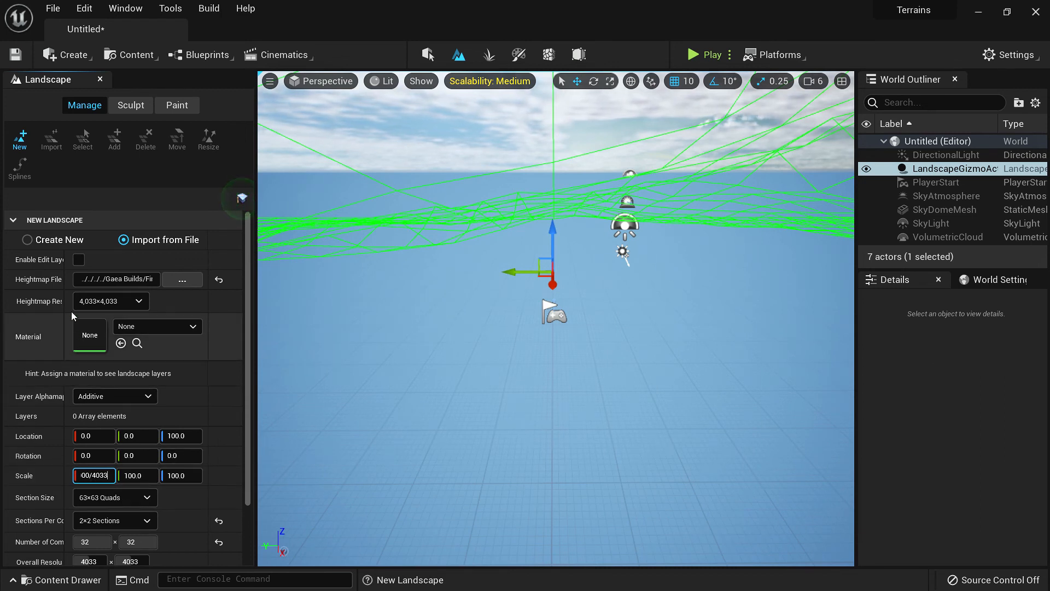
key("Return")
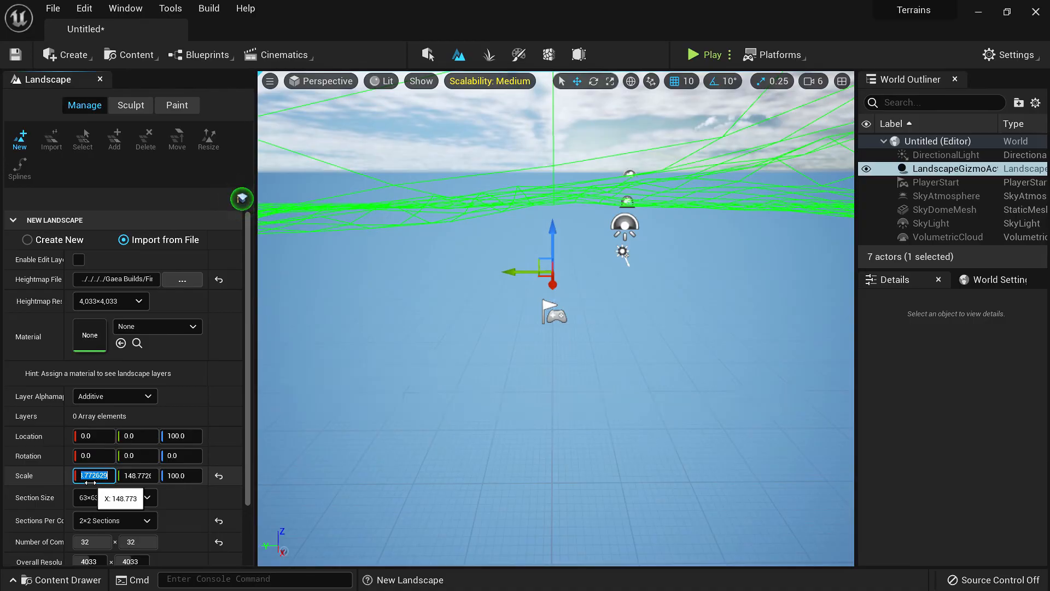
Step: Set the landscape's Z scale to 100.0*500/512
left_click(192, 476)
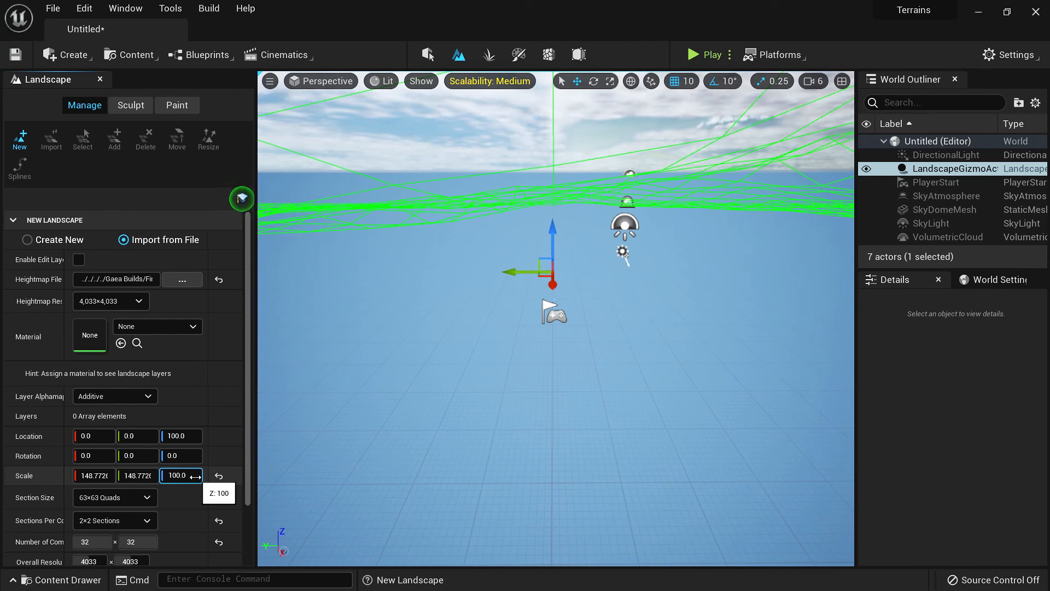
type("*5")
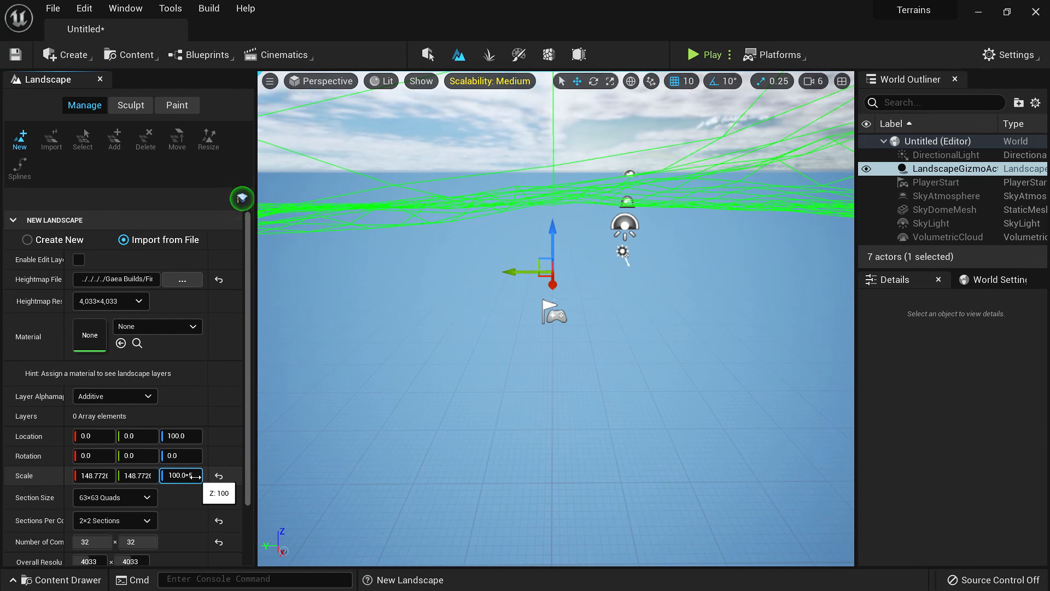
type("00/")
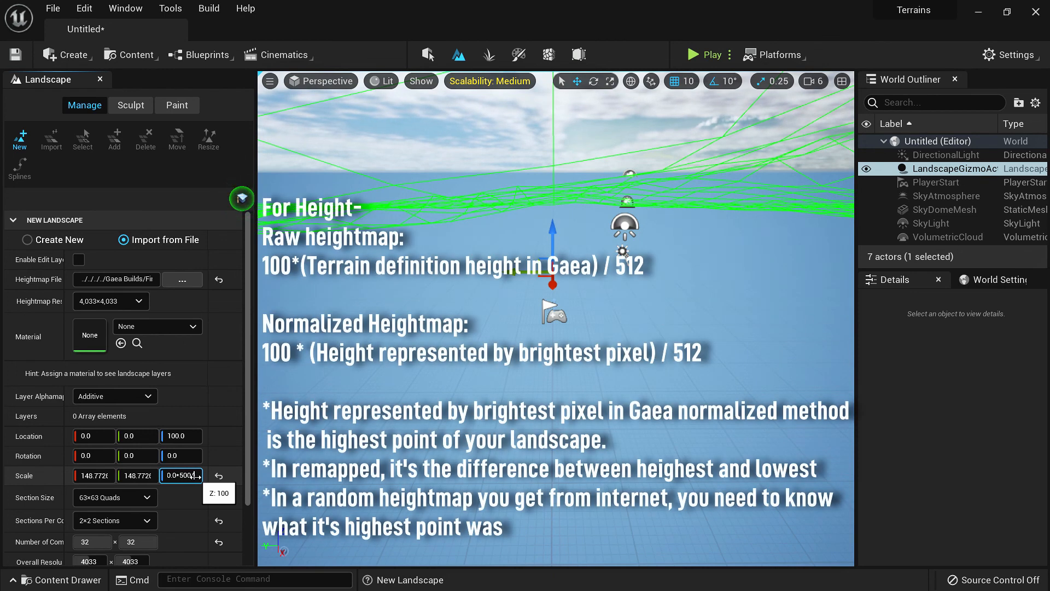
type("512")
key("Return")
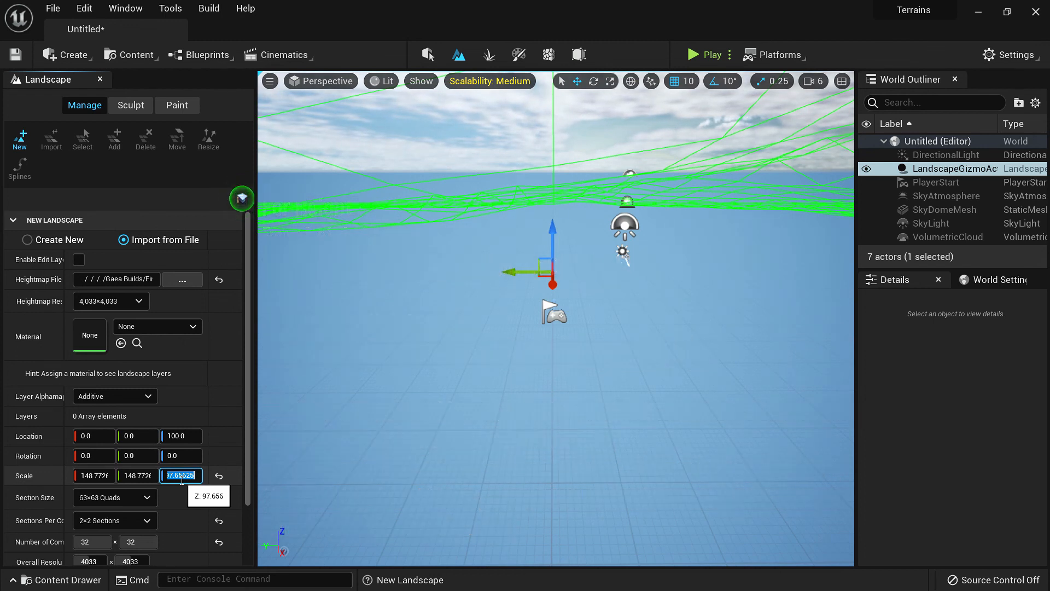
Step: Create the landscape from the imported heightmap and inspect the terrain surface up close
scroll(181, 481, "down", 2)
left_click(177, 550)
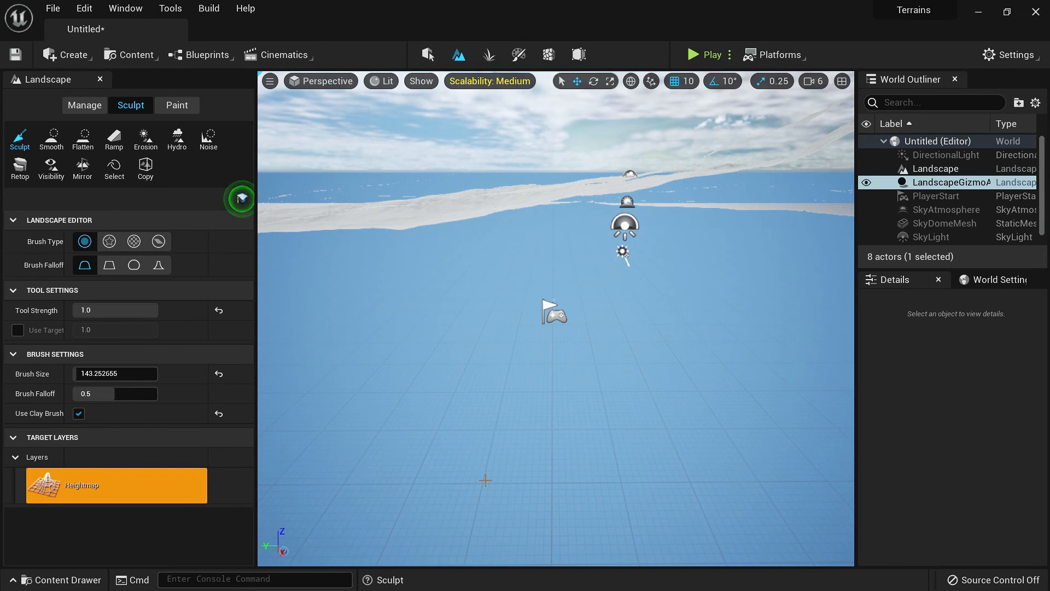
right_click_drag(566, 435, 607, 350)
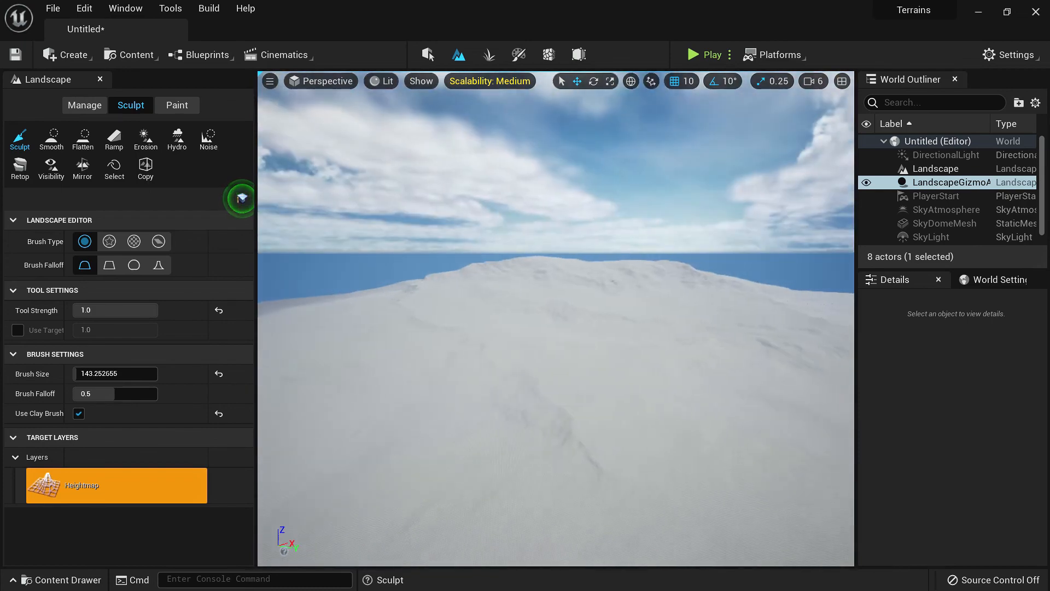